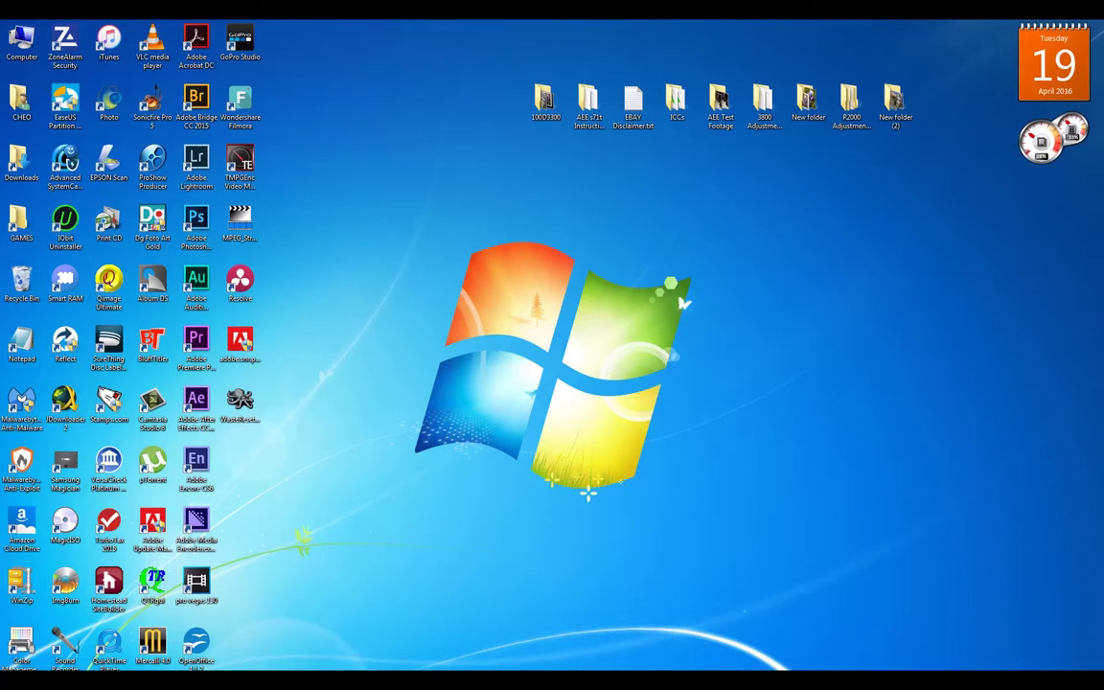
Step: Open Printing preferences for the Canon PRO-10 series XPS printer from Devices and Printers
key("super")
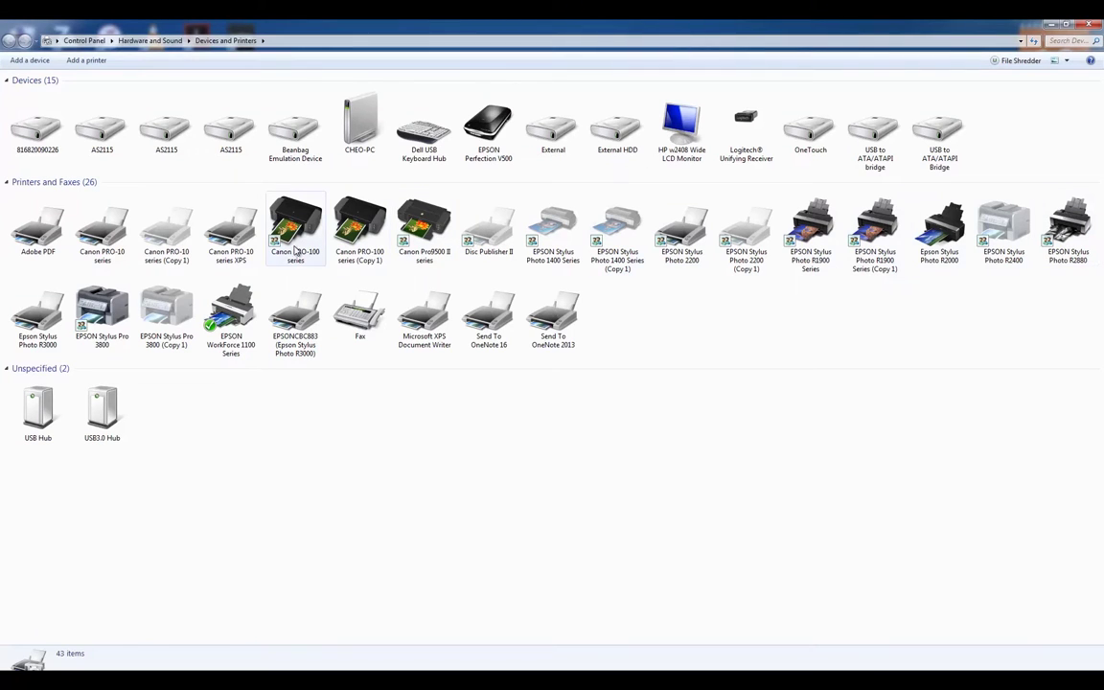
right_click(228, 230)
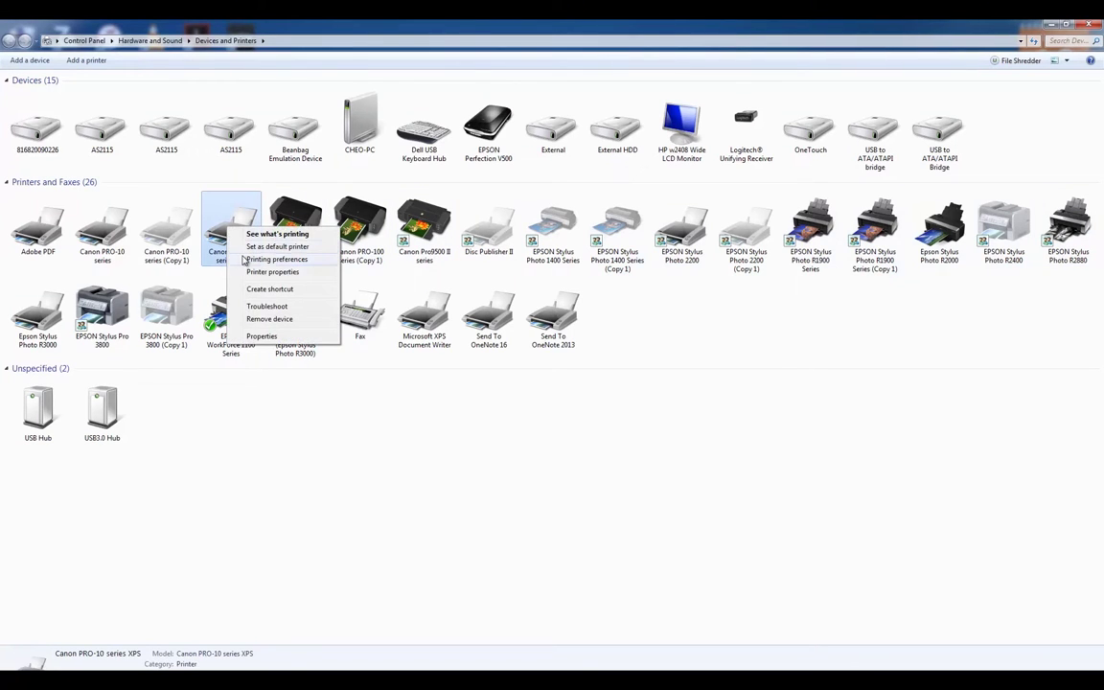
left_click(246, 260)
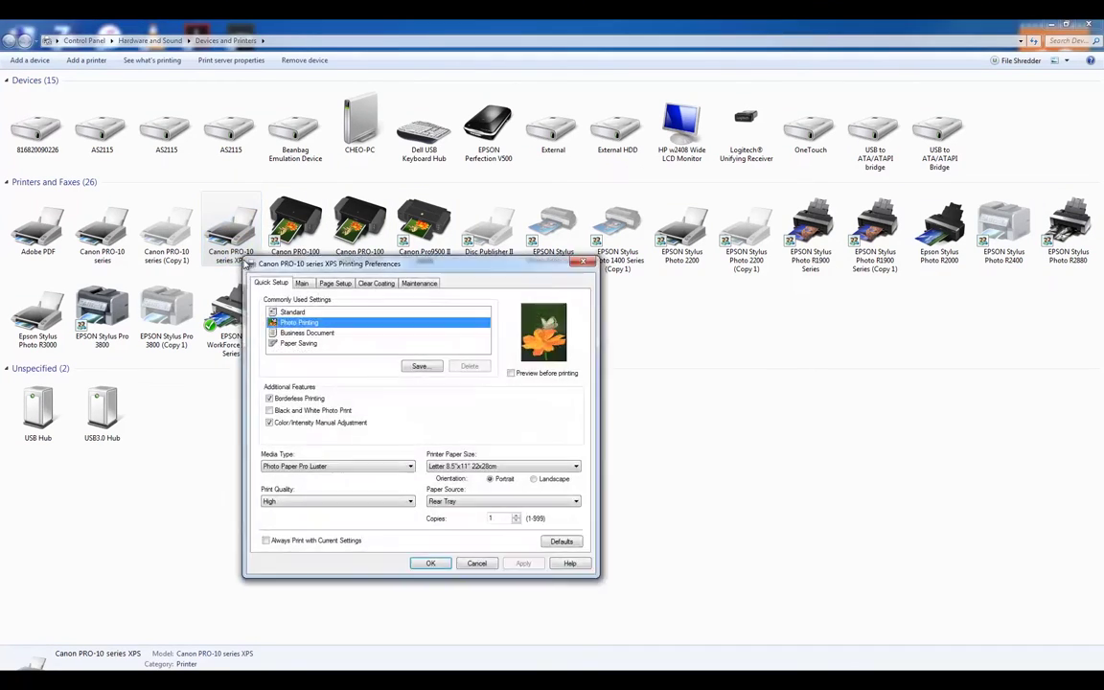
Step: Close the Devices and Printers window and reposition the Canon PRO-10 Printing Preferences dialog
left_click_drag(362, 269, 406, 253)
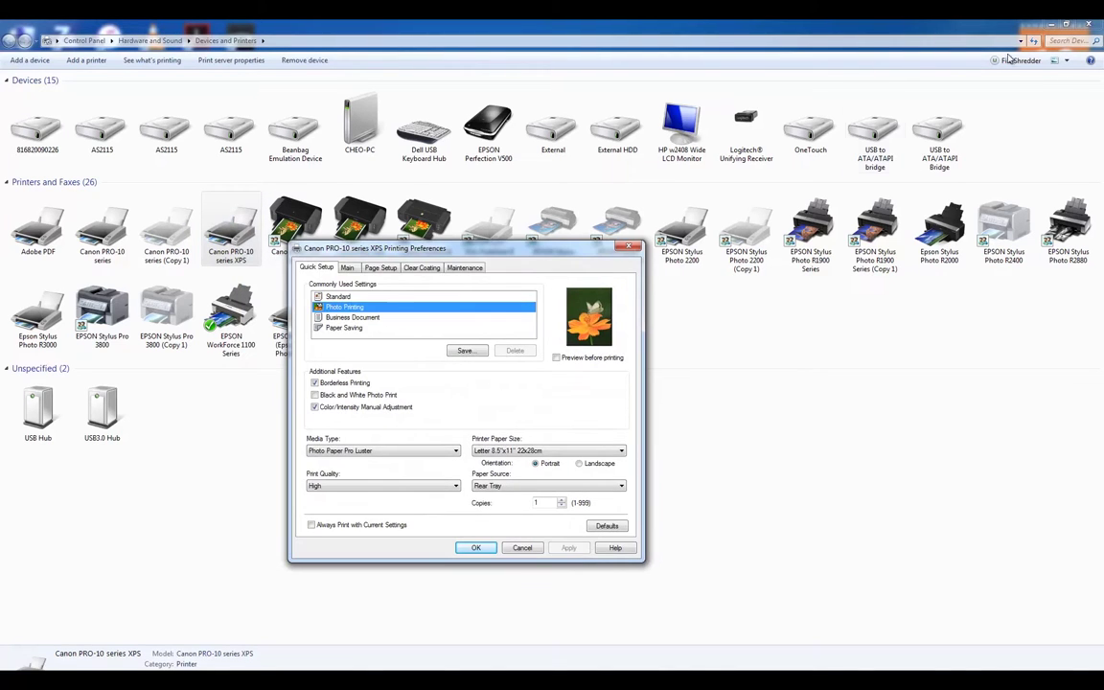
left_click(1096, 25)
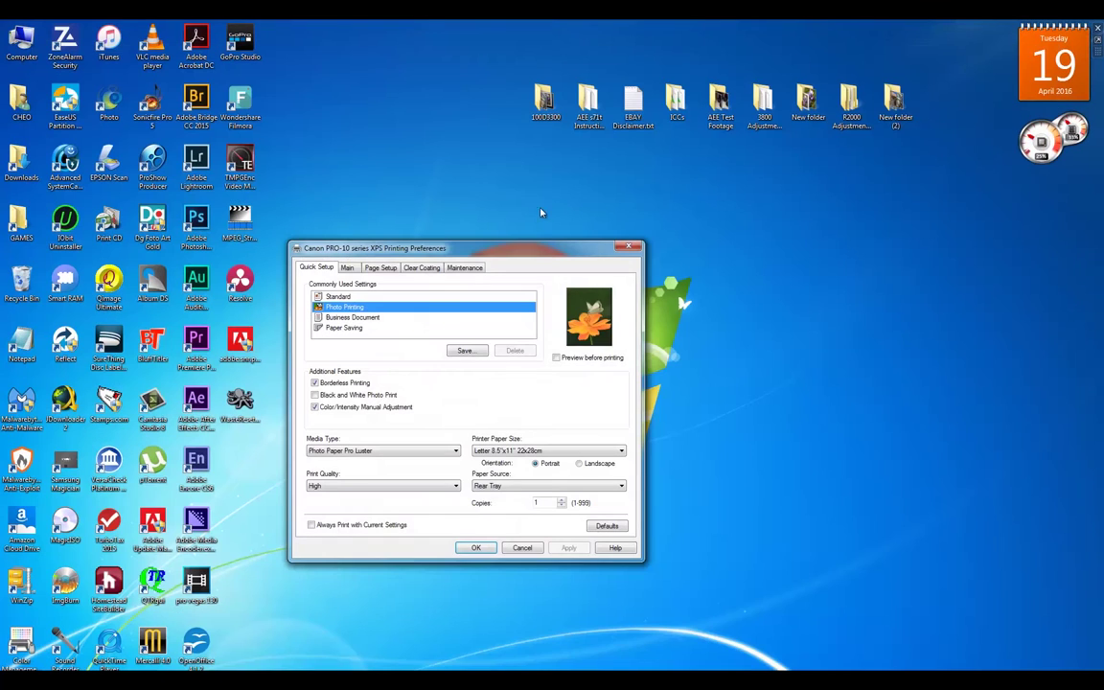
left_click_drag(494, 248, 570, 226)
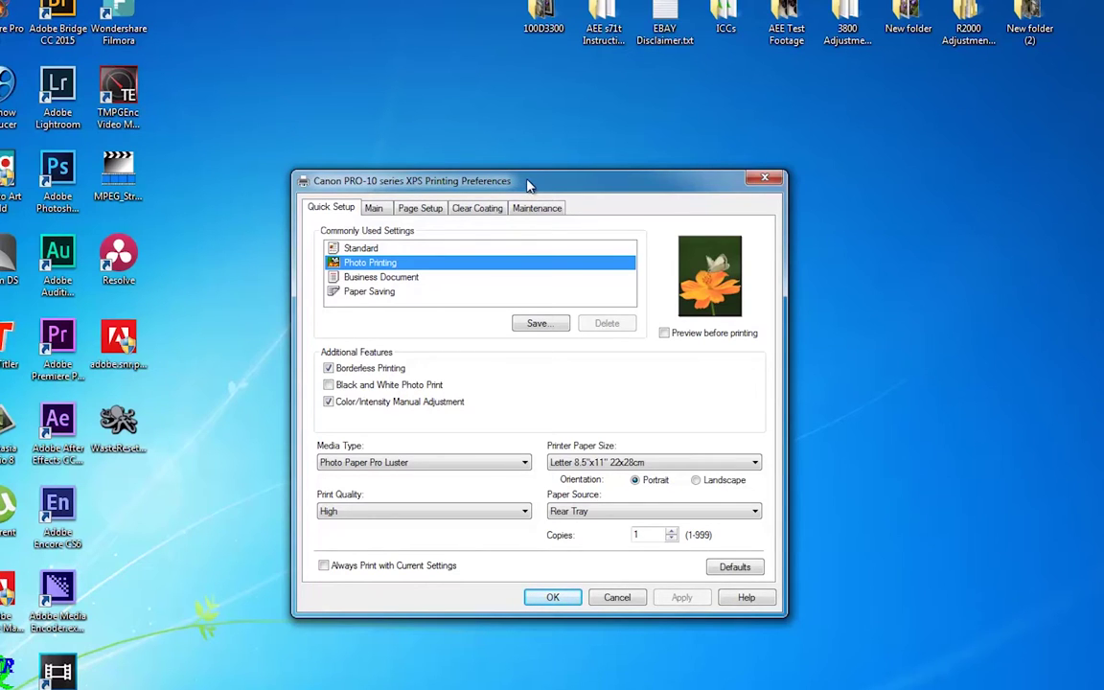
left_click_drag(525, 185, 547, 211)
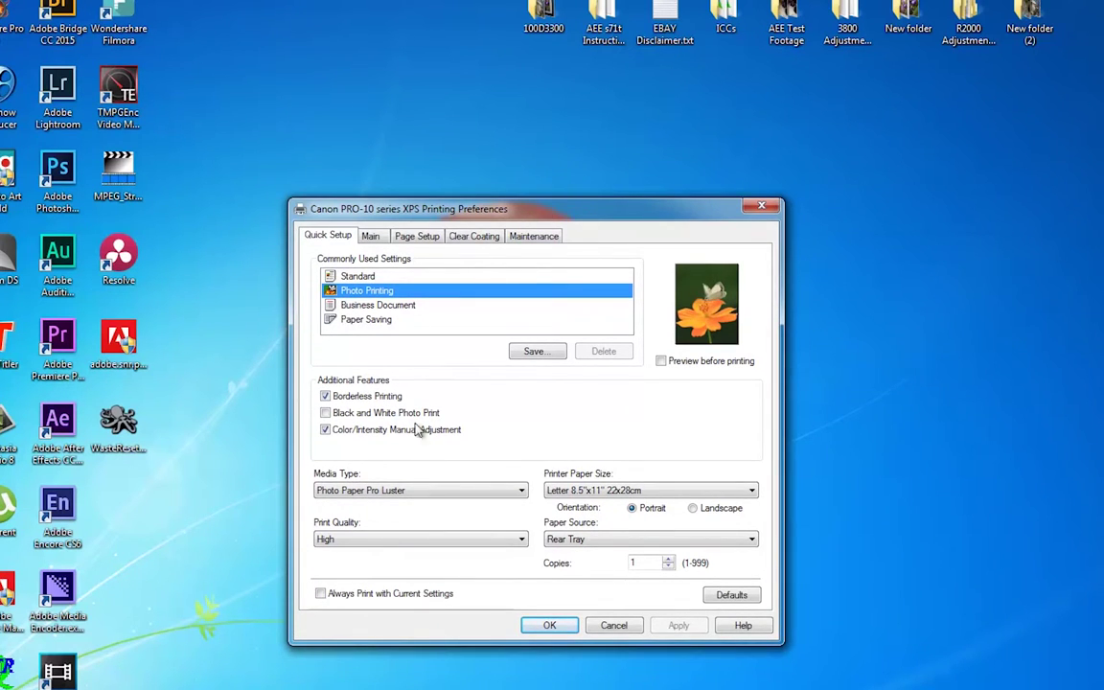
left_click_drag(519, 220, 512, 216)
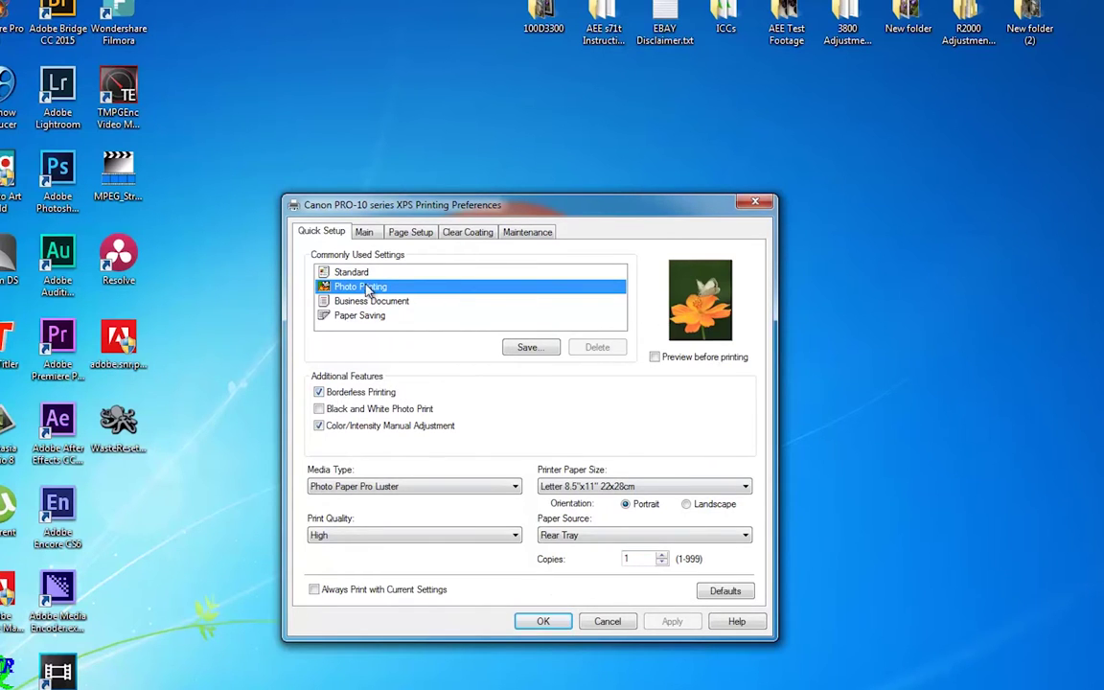
Step: Pick the Standard preset, then return to Photo Printing under Commonly Used Settings
left_click(357, 273)
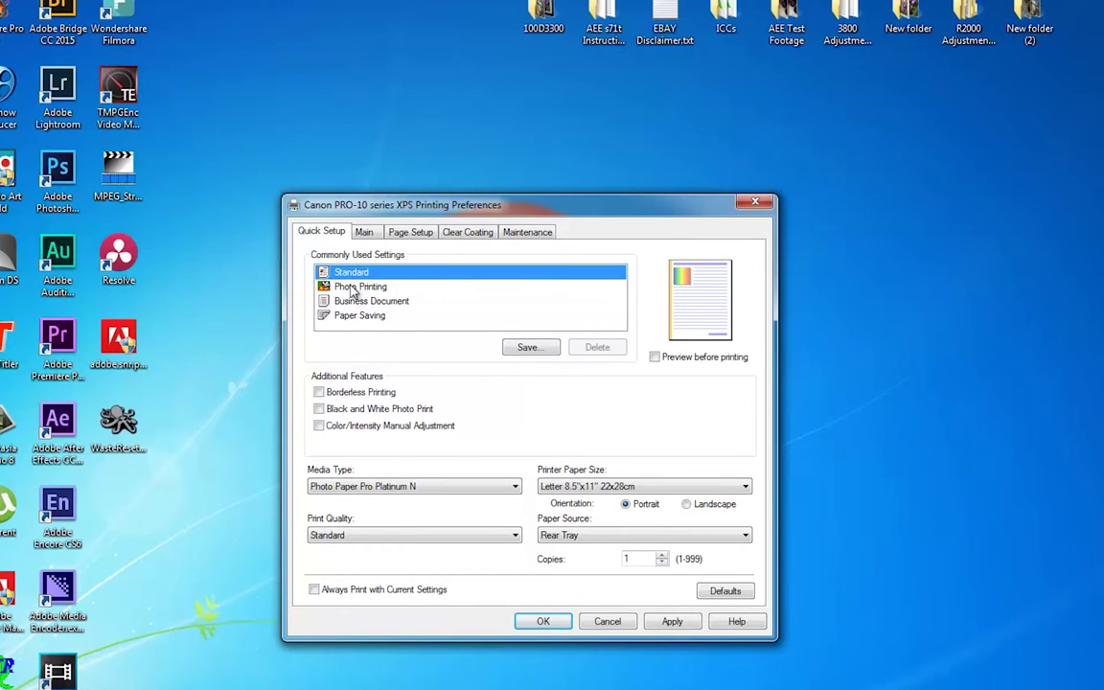
left_click(353, 288)
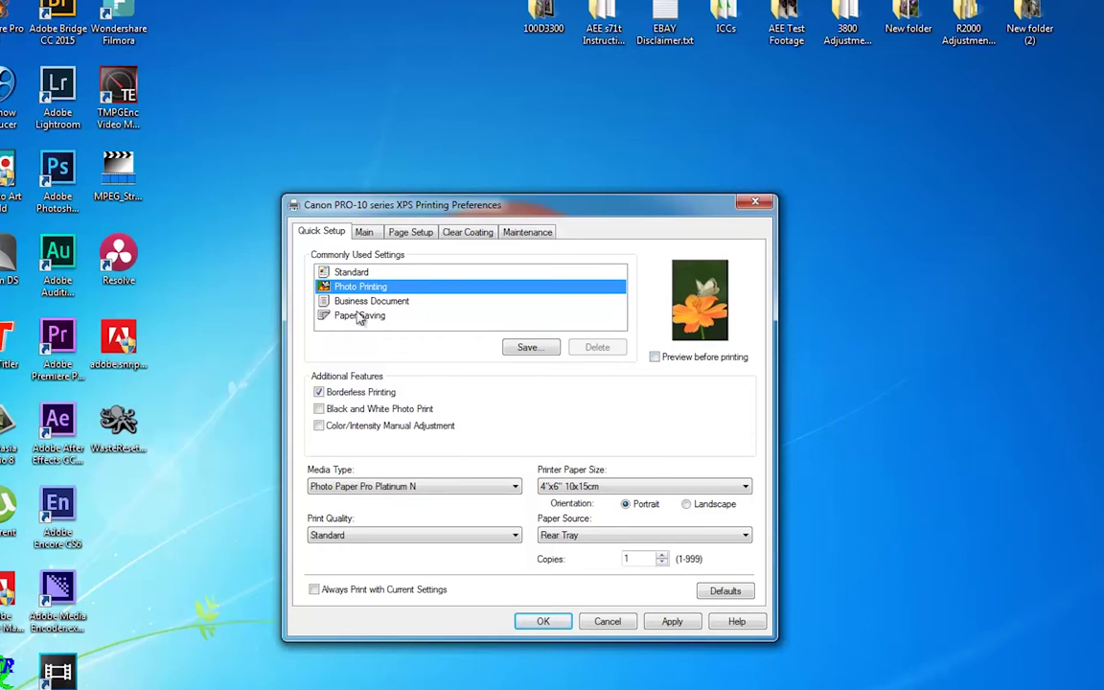
Step: Turn off borderless printing, set media to Photo Paper Pro Luster and print quality to High
left_click(320, 394)
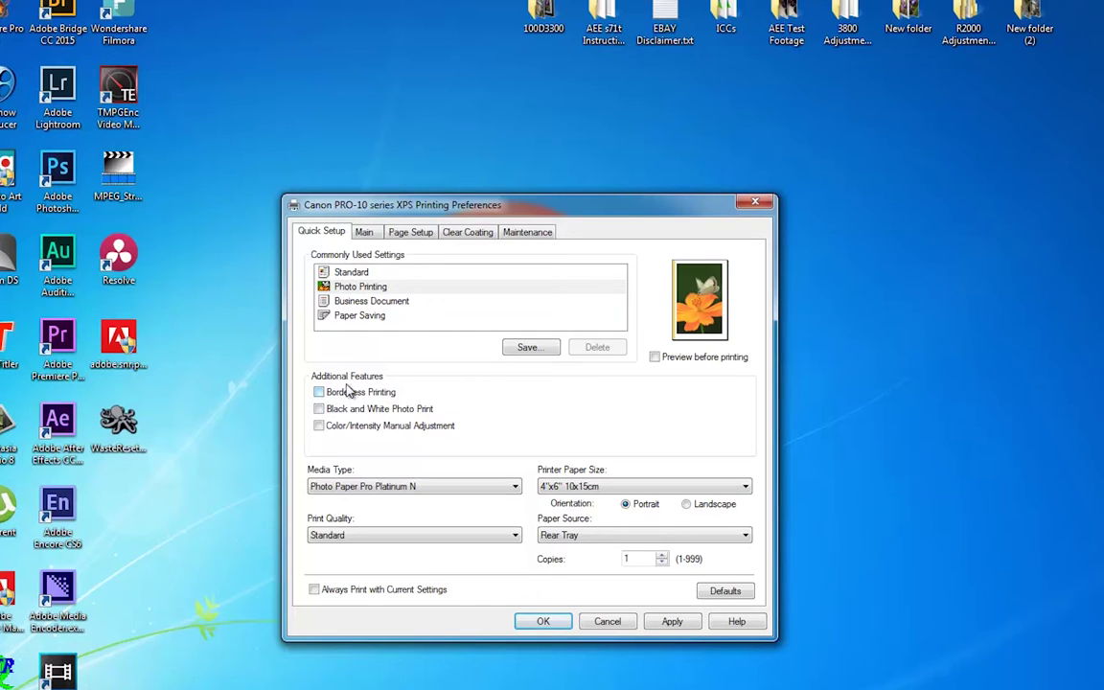
left_click(417, 489)
mouse_move(431, 523)
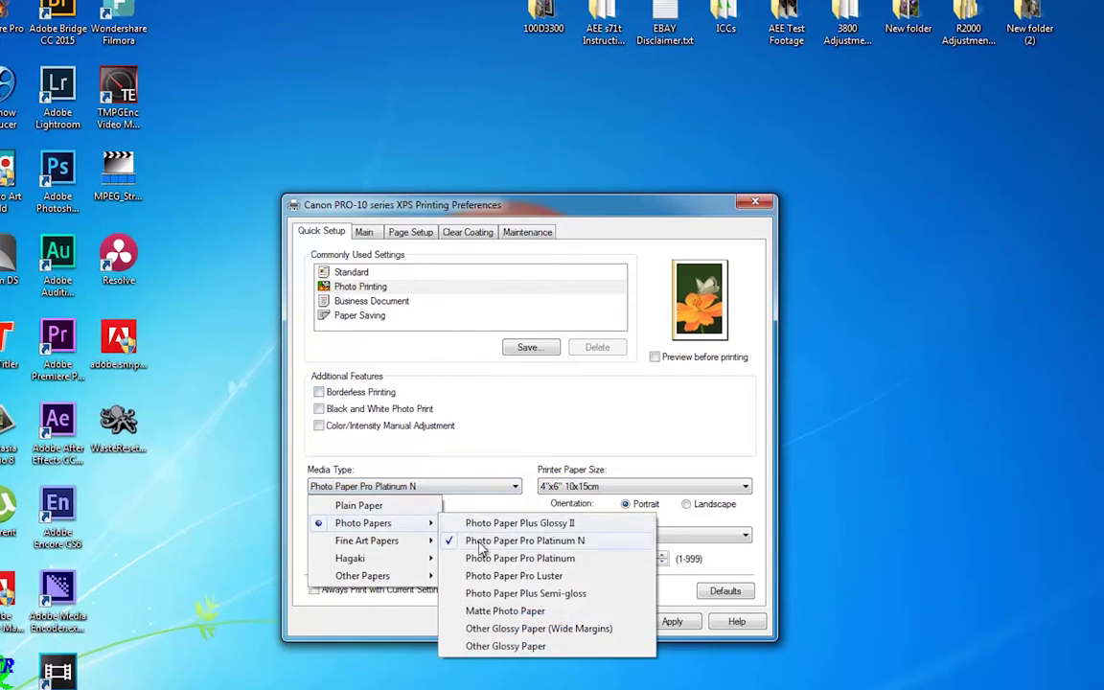
left_click(489, 576)
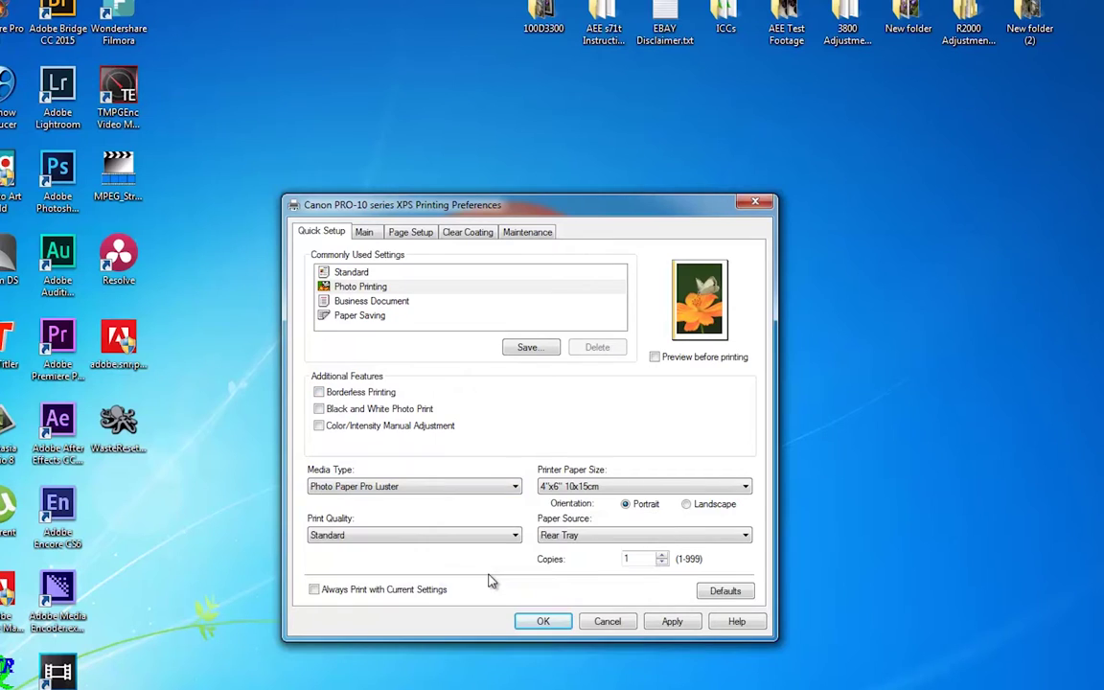
left_click(446, 536)
left_click(399, 551)
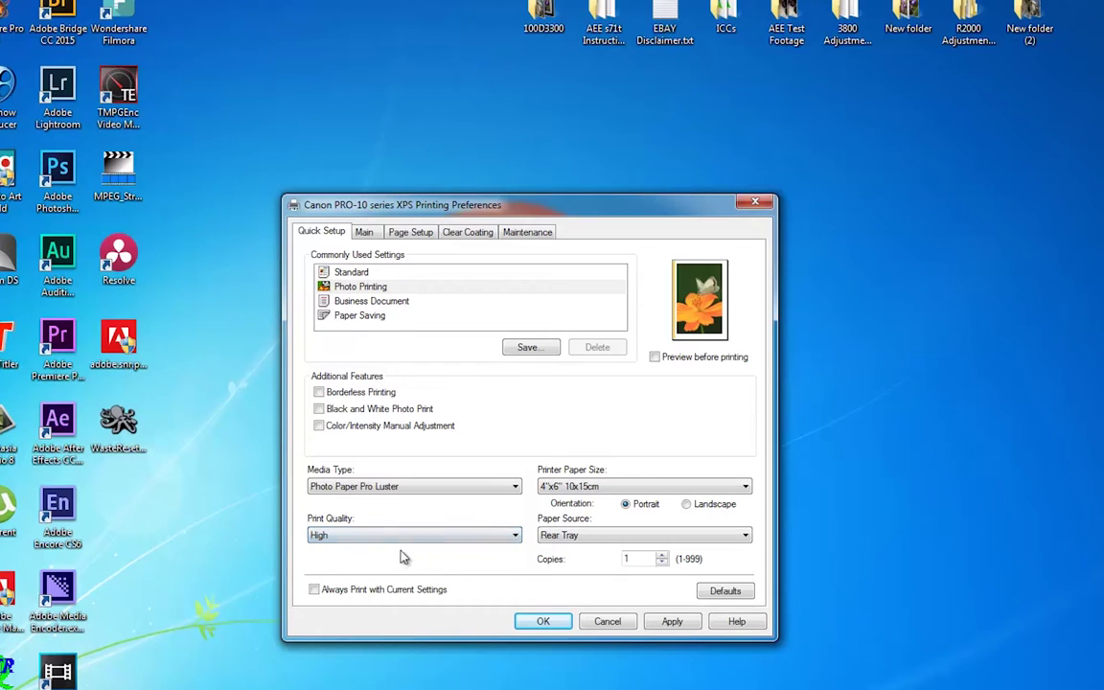
left_click(574, 486)
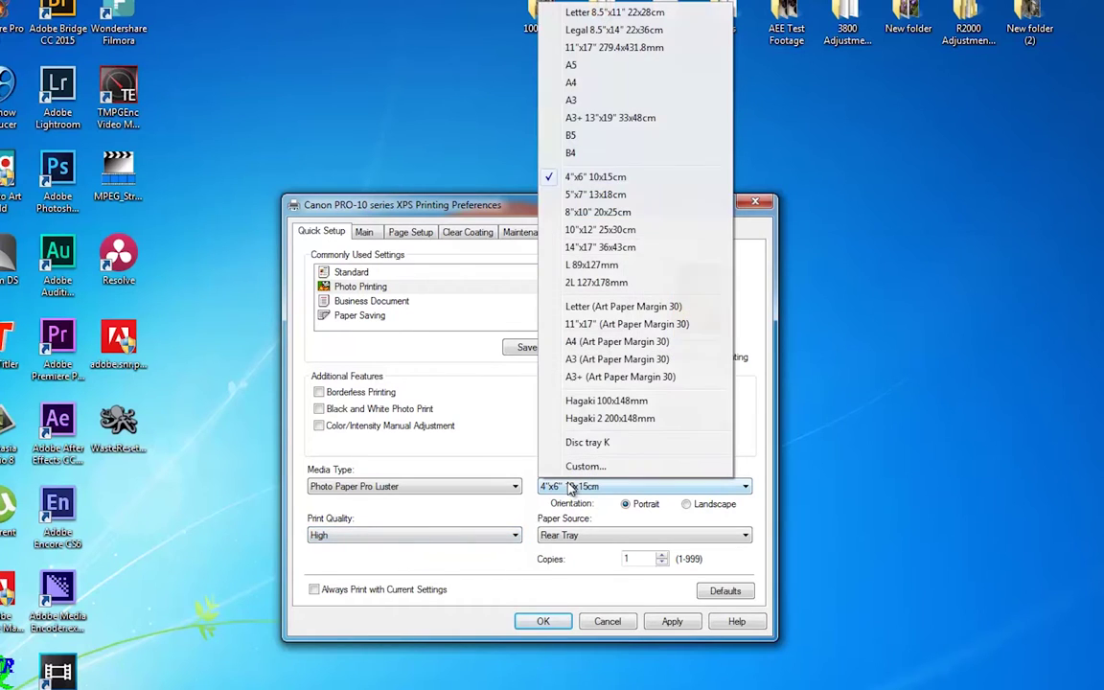
Step: Choose Letter 8.5"x11" 22x28cm as the printer paper size
left_click(386, 522)
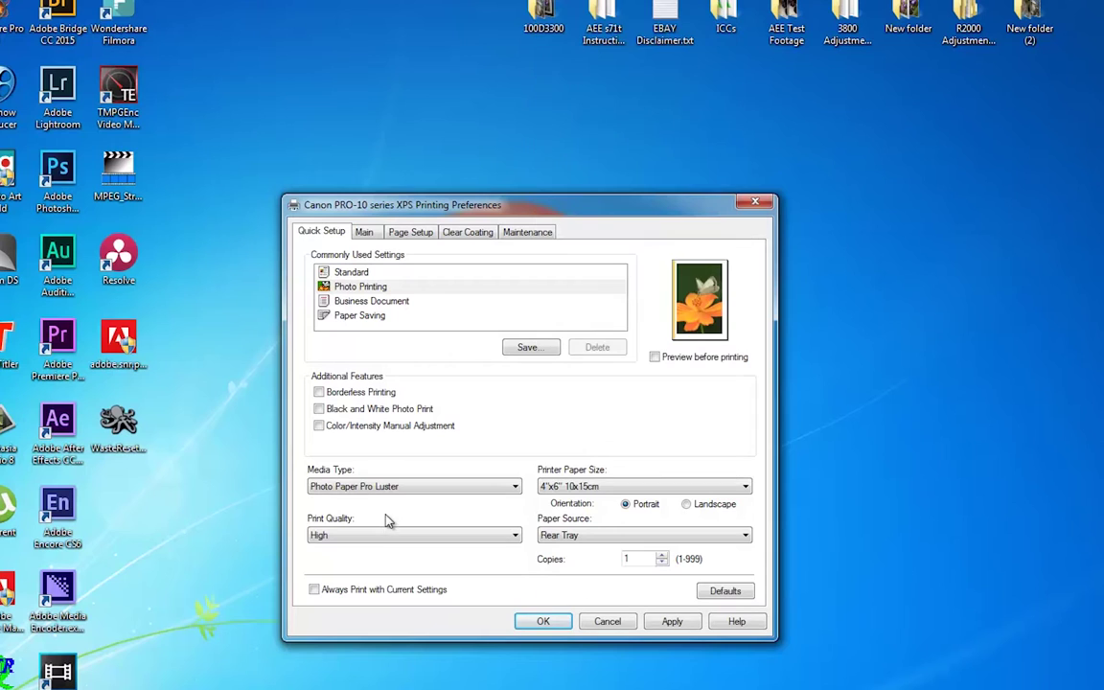
left_click(572, 487)
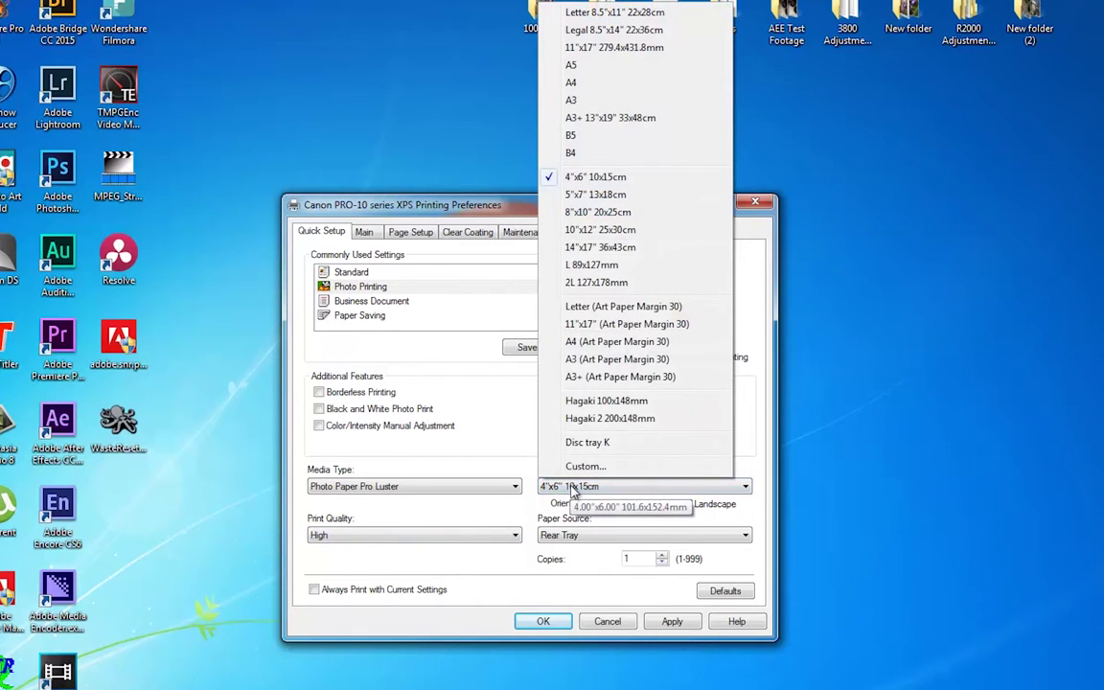
left_click(634, 13)
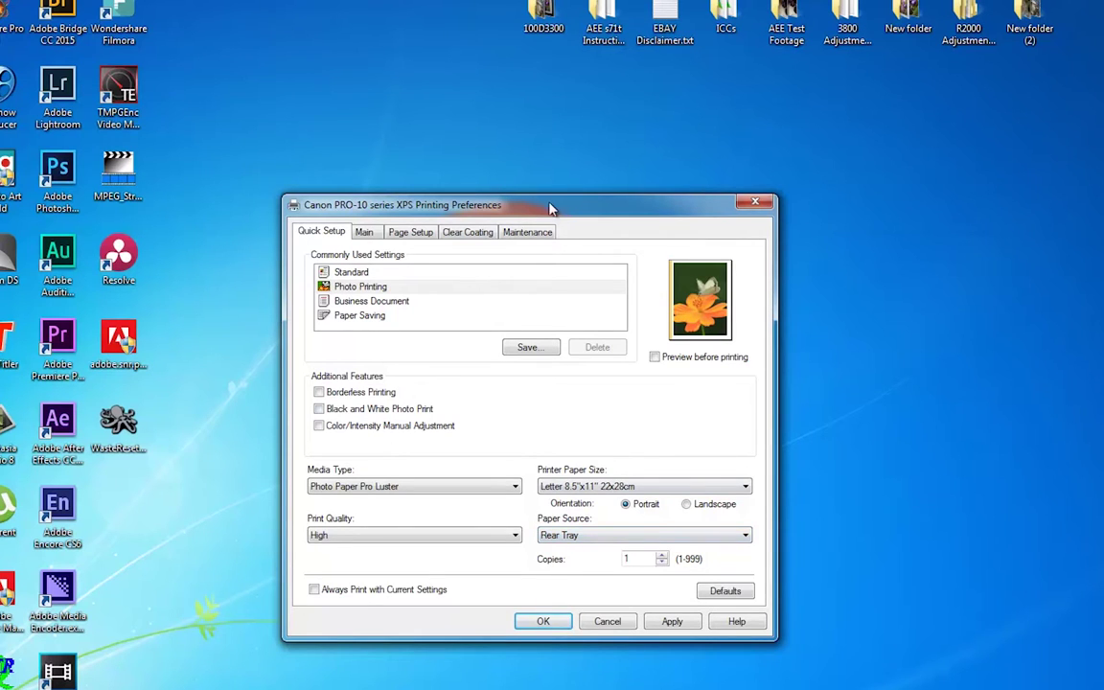
left_click_drag(552, 204, 577, 197)
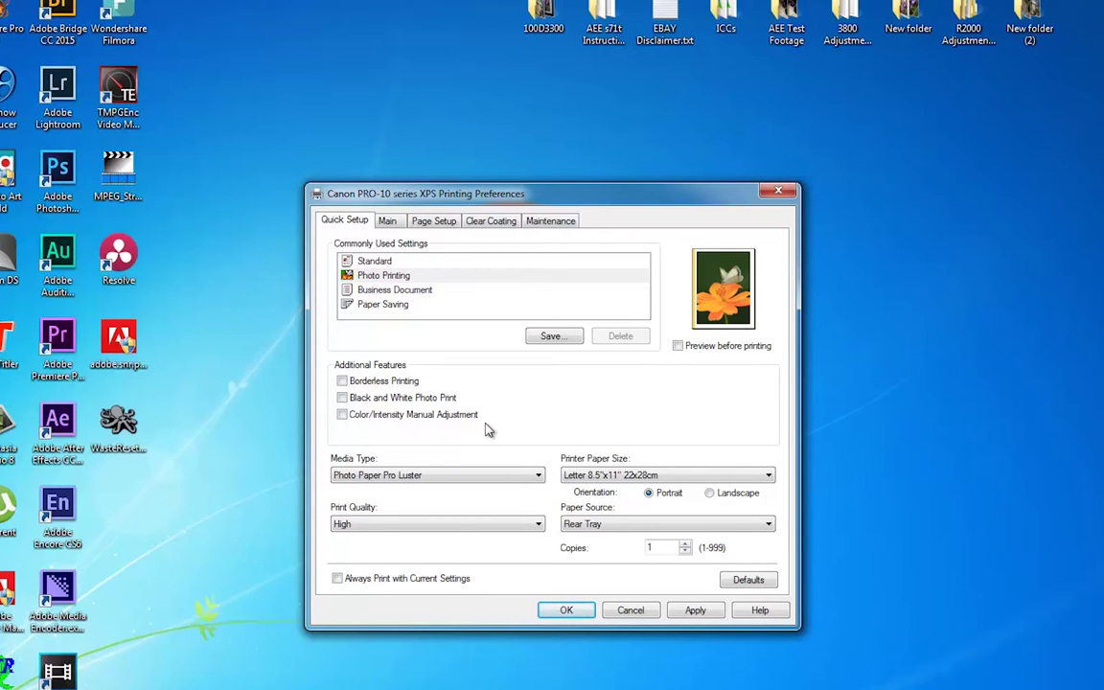
Step: Open Color/Intensity Manual Adjustment and try Light and Dark brightness, ending on Normal
left_click(428, 418)
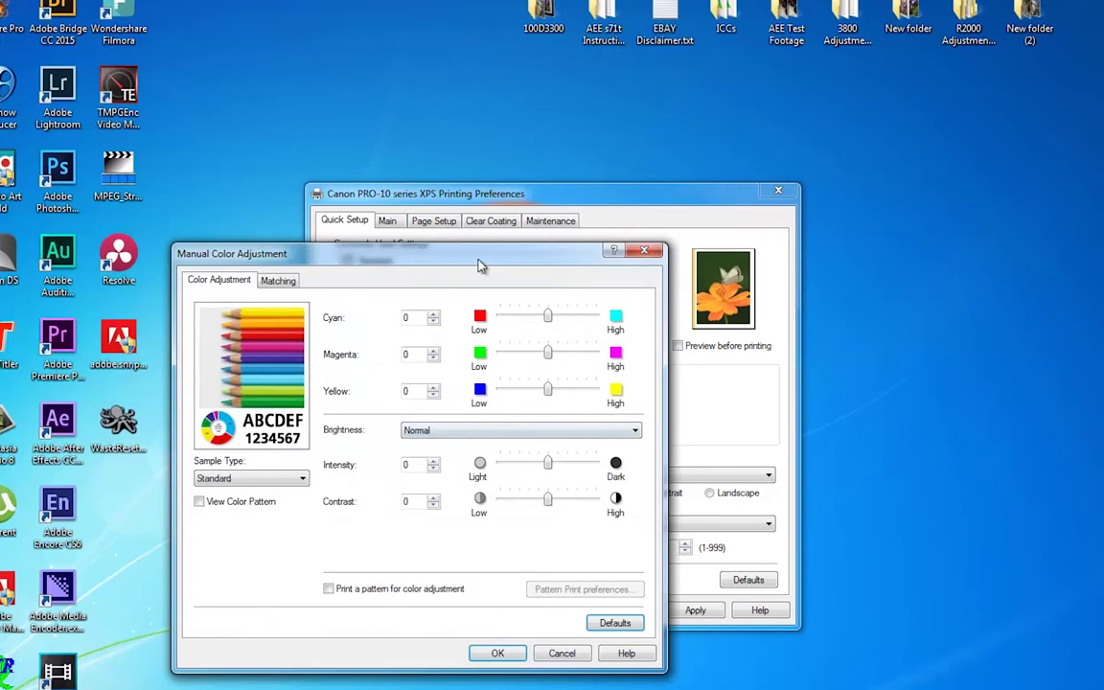
left_click_drag(507, 258, 604, 235)
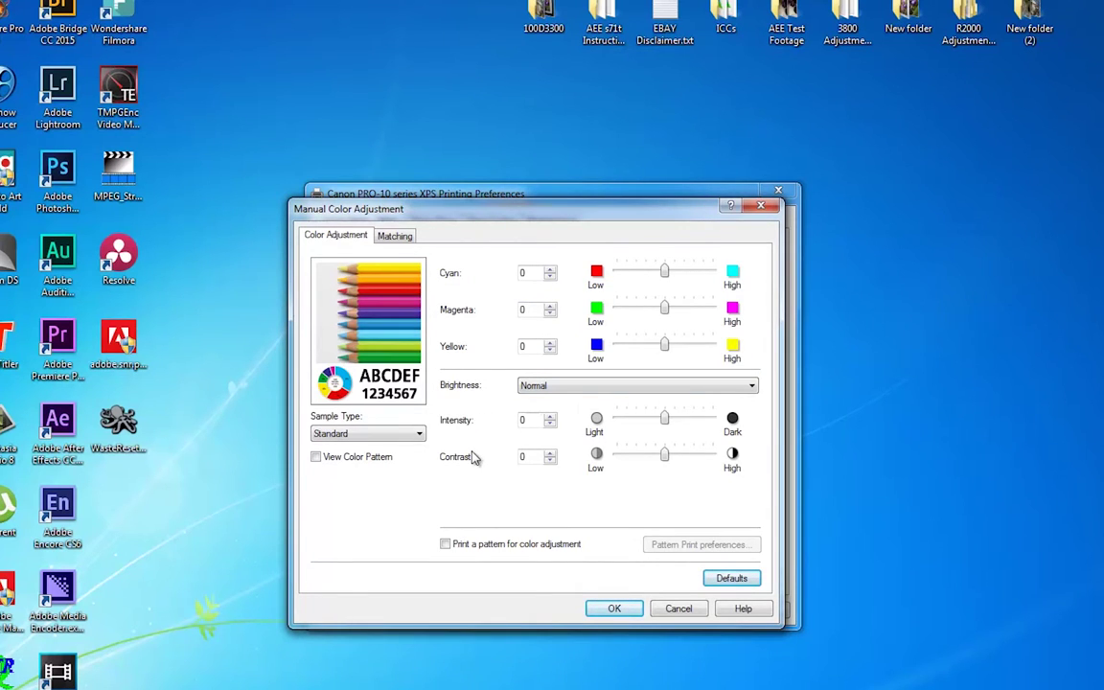
left_click(554, 387)
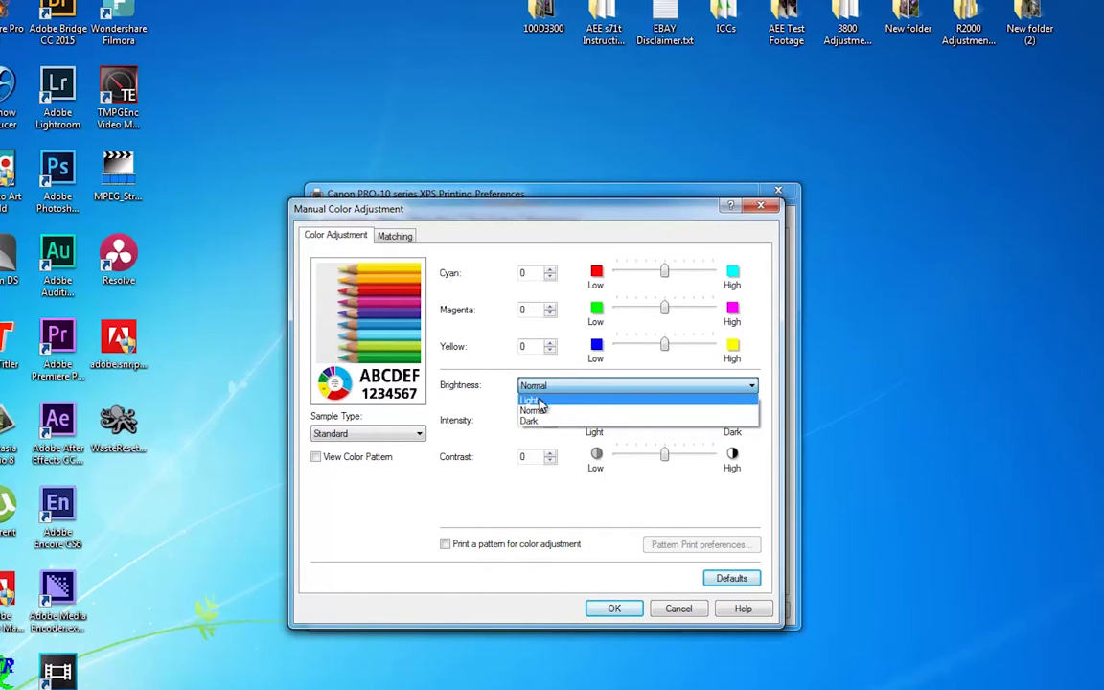
left_click(540, 401)
left_click(546, 389)
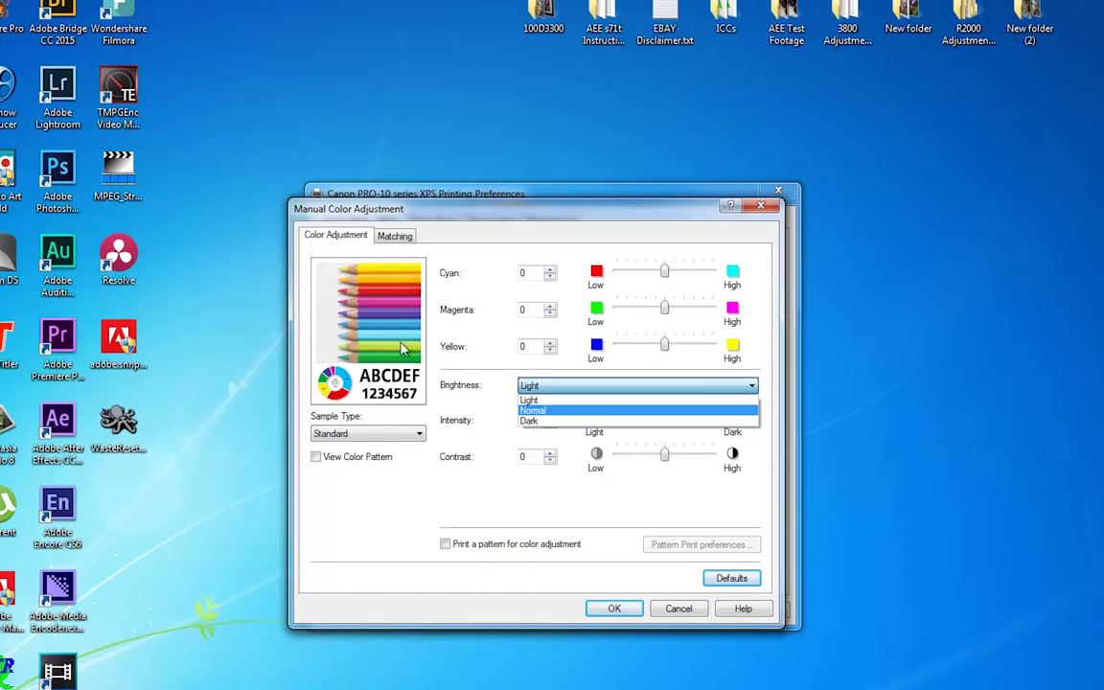
left_click(551, 412)
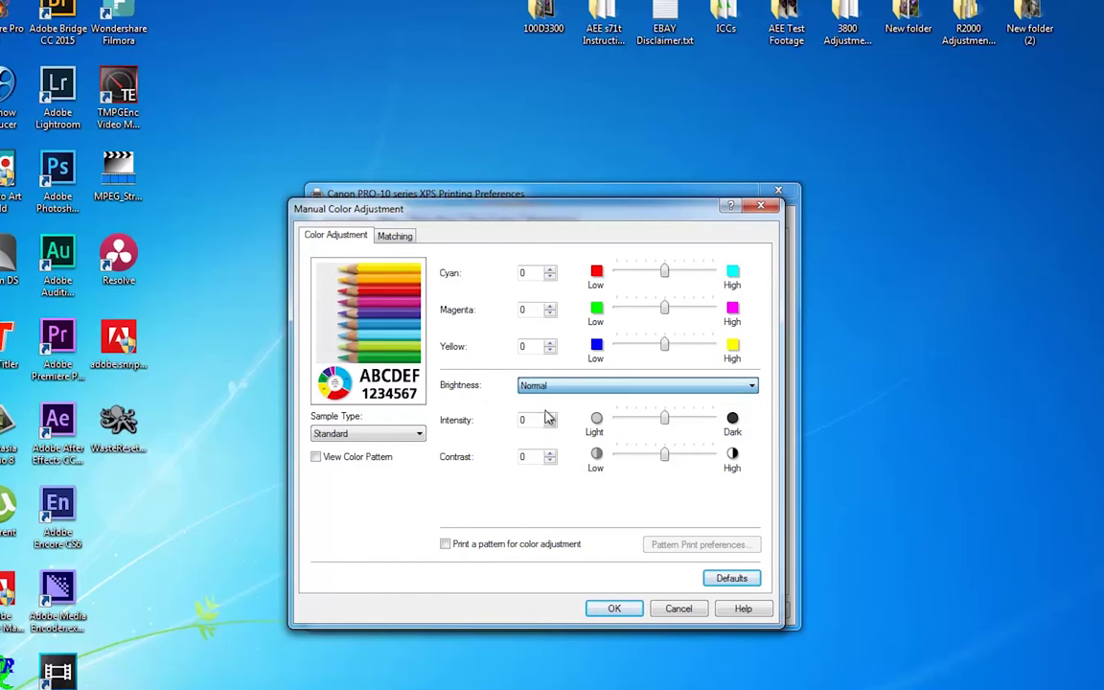
left_click(554, 387)
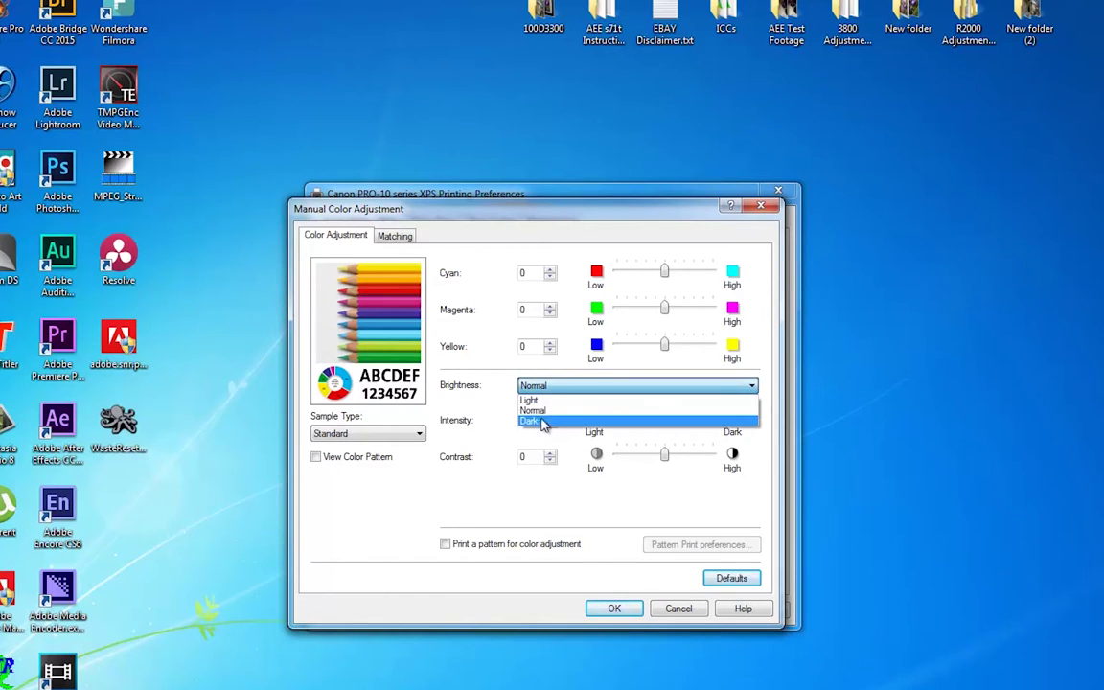
left_click(529, 421)
left_click(671, 387)
left_click(636, 412)
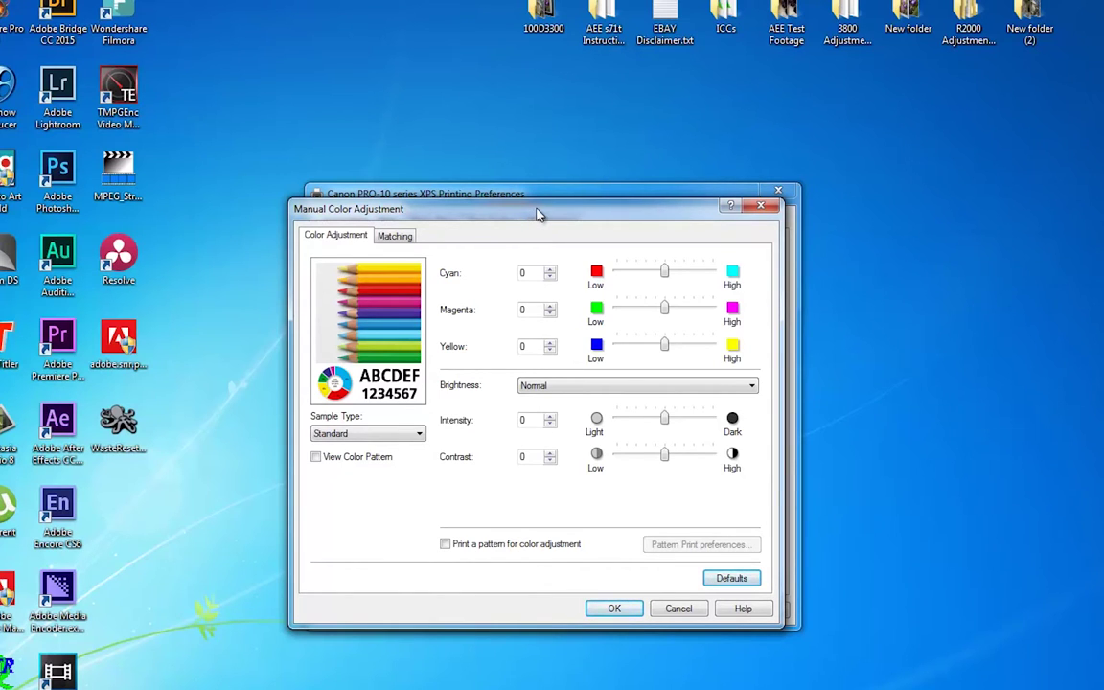
Step: Try Dark brightness with contrast raised to 27, then reset brightness to Normal
left_click(529, 386)
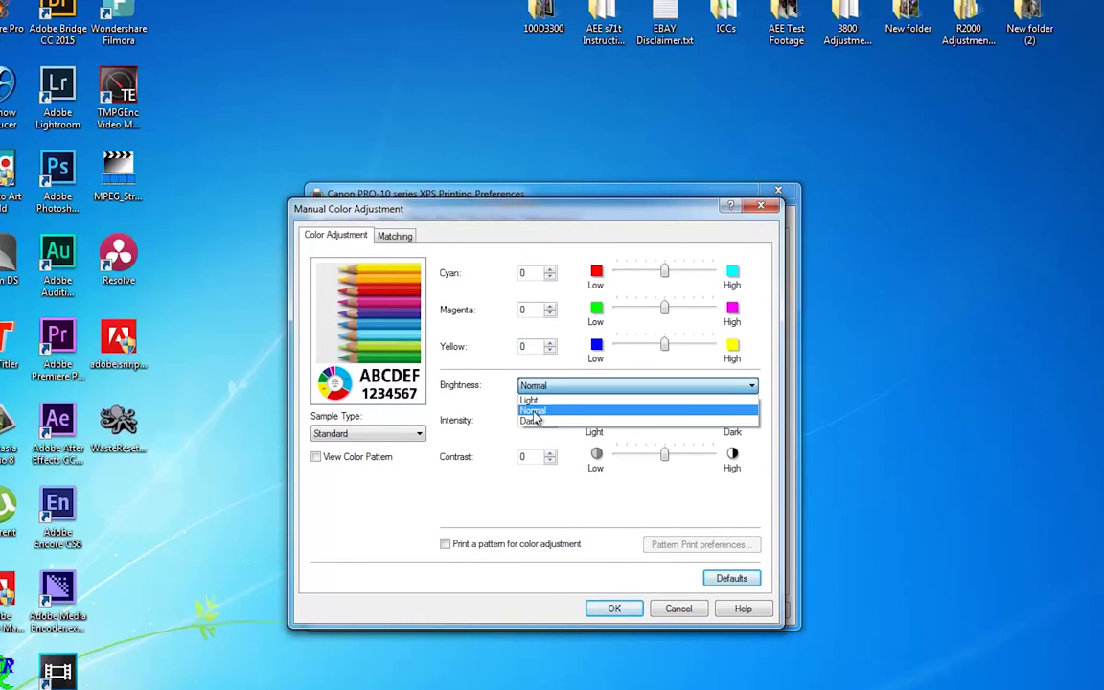
left_click(530, 421)
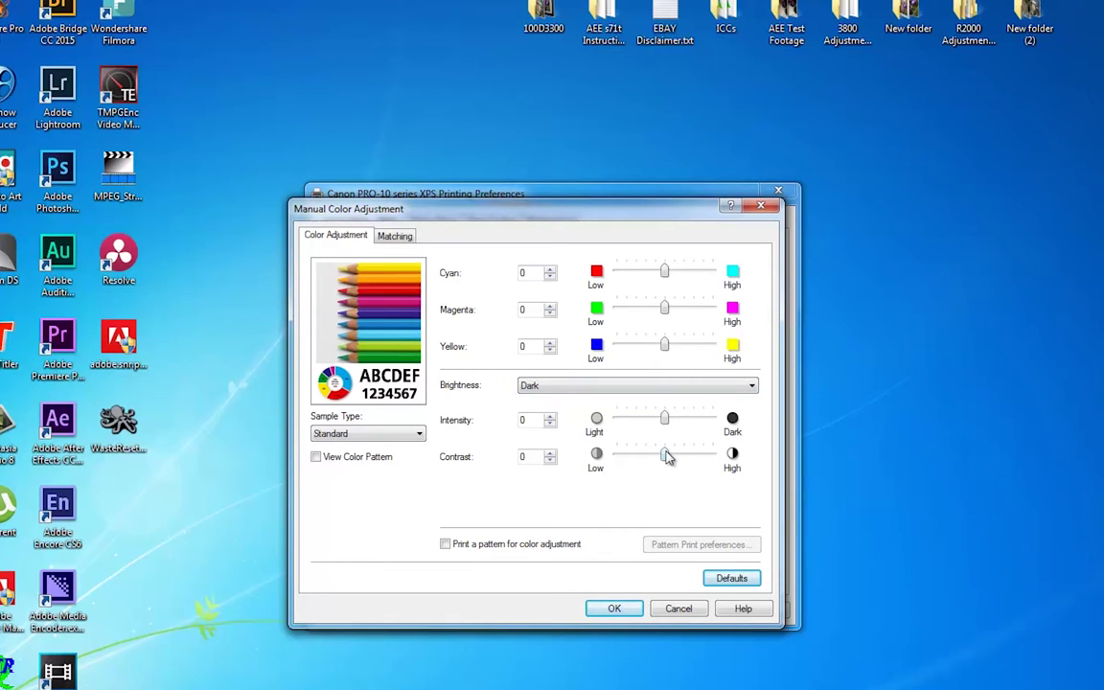
mouse_move(664, 457)
left_mouse_down()
mouse_move(714, 464)
mouse_move(614, 465)
mouse_move(677, 460)
mouse_move(665, 460)
mouse_move(757, 419)
mouse_move(598, 412)
mouse_move(667, 421)
mouse_move(666, 431)
left_mouse_up()
left_click(648, 387)
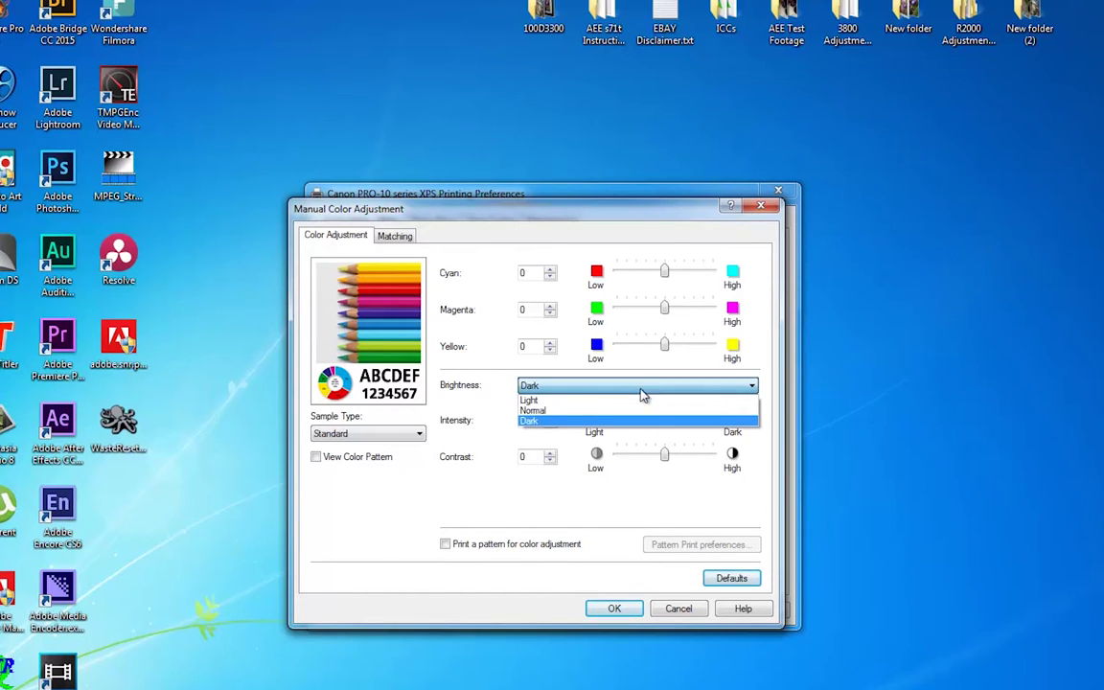
left_click(542, 410)
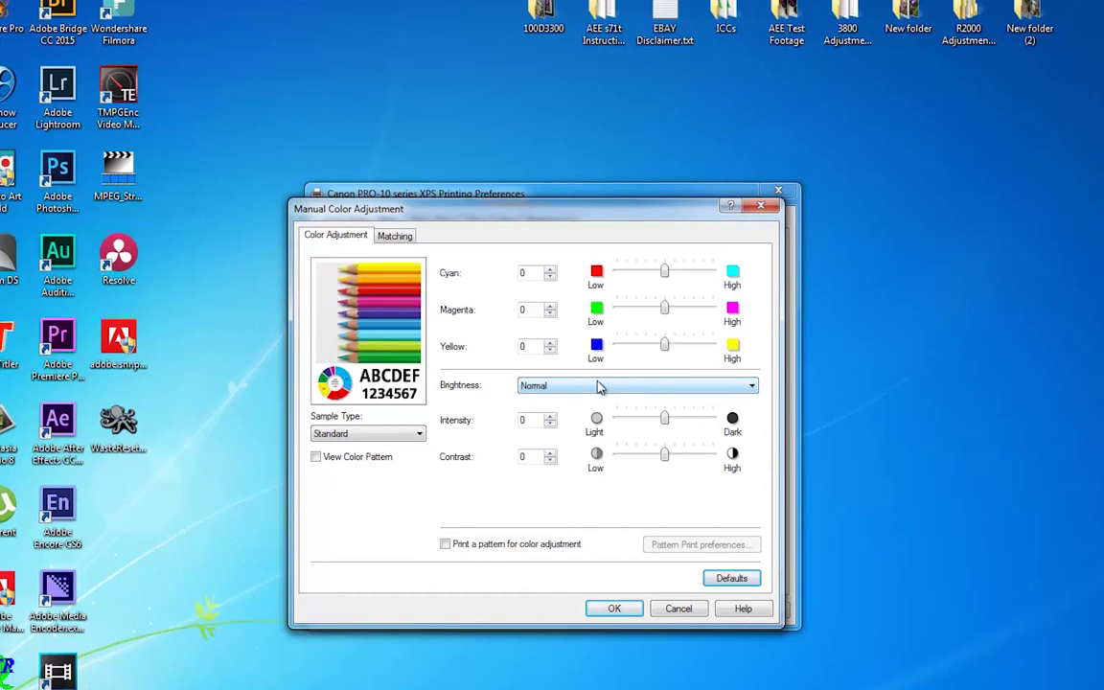
Step: Preview Light and then Dark brightness again, finishing on Normal
left_click(576, 386)
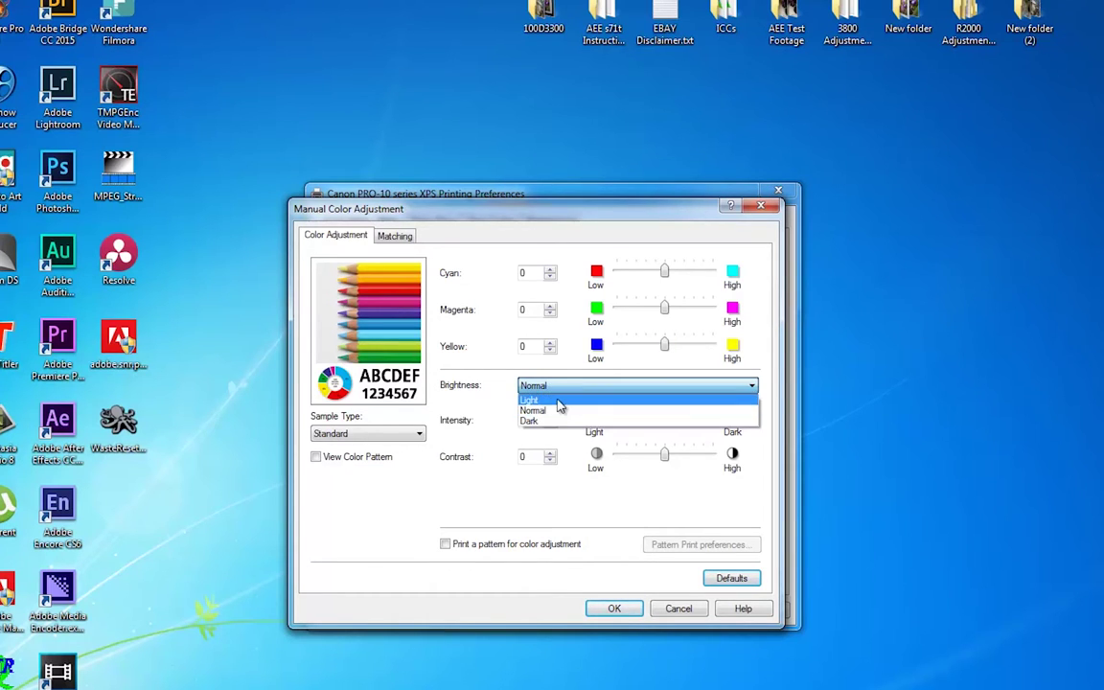
left_click(560, 397)
left_click(560, 388)
left_click(574, 421)
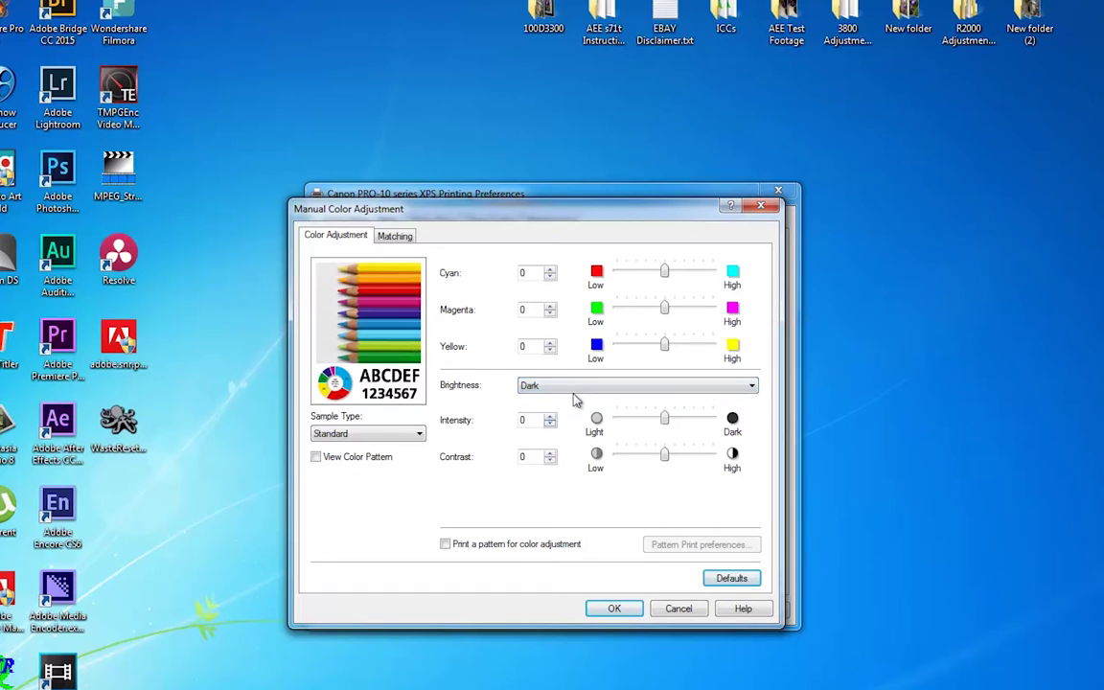
left_click(575, 387)
left_click(578, 412)
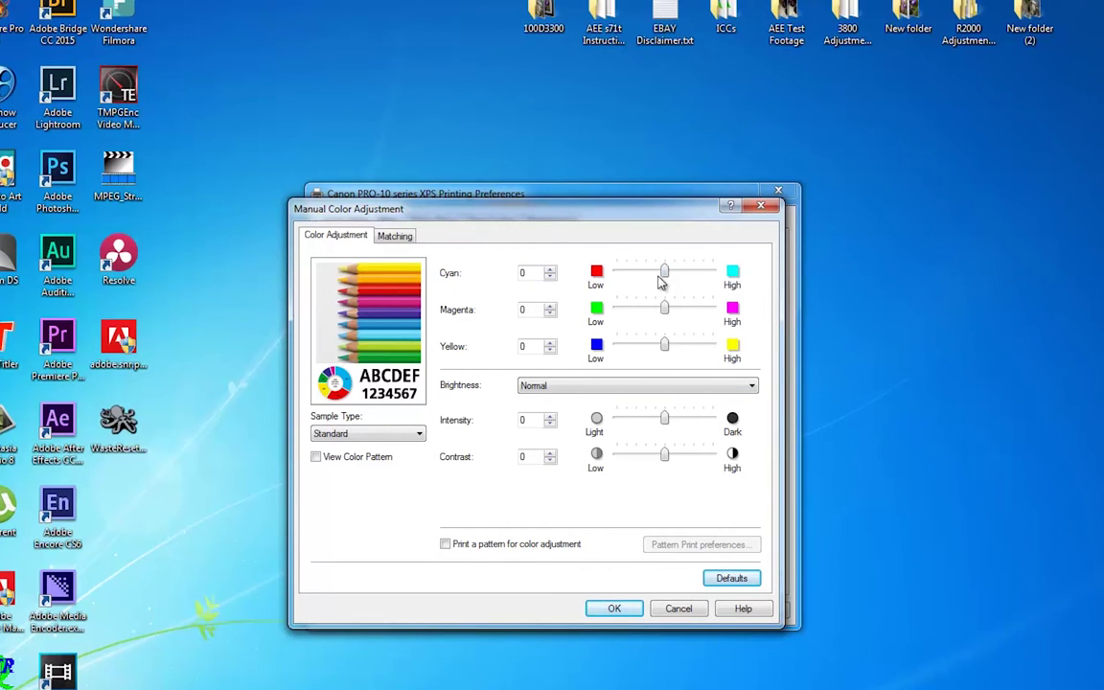
left_click_drag(668, 276, 580, 316)
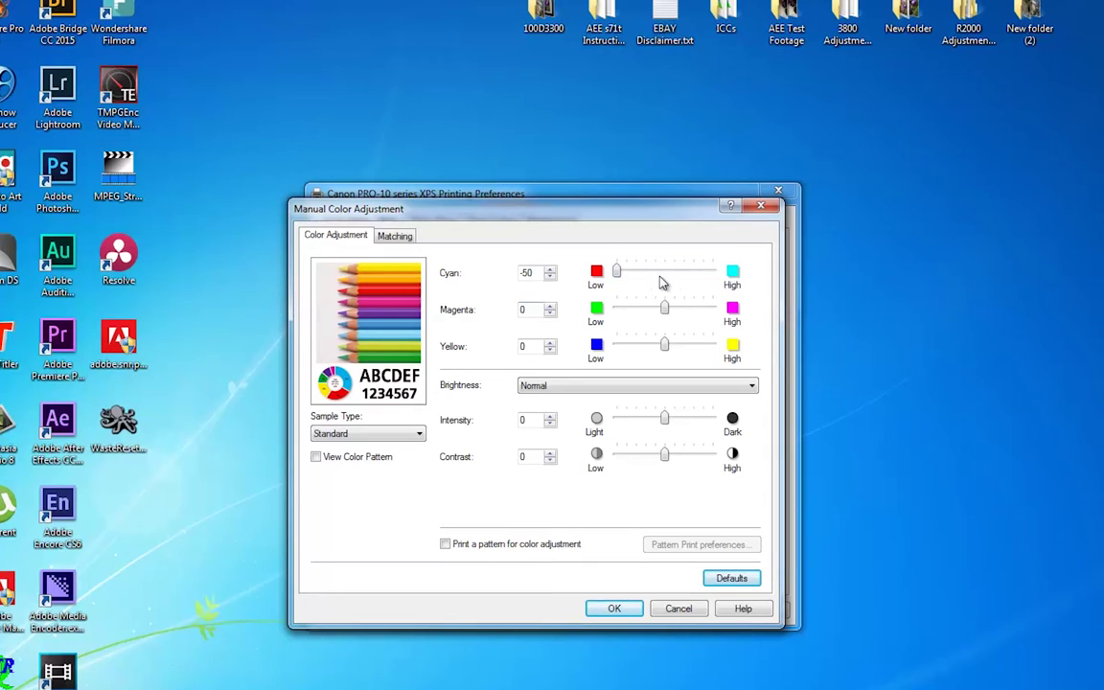
mouse_move(618, 276)
left_mouse_down()
mouse_move(725, 299)
mouse_move(635, 291)
mouse_move(703, 290)
mouse_move(665, 284)
left_mouse_up()
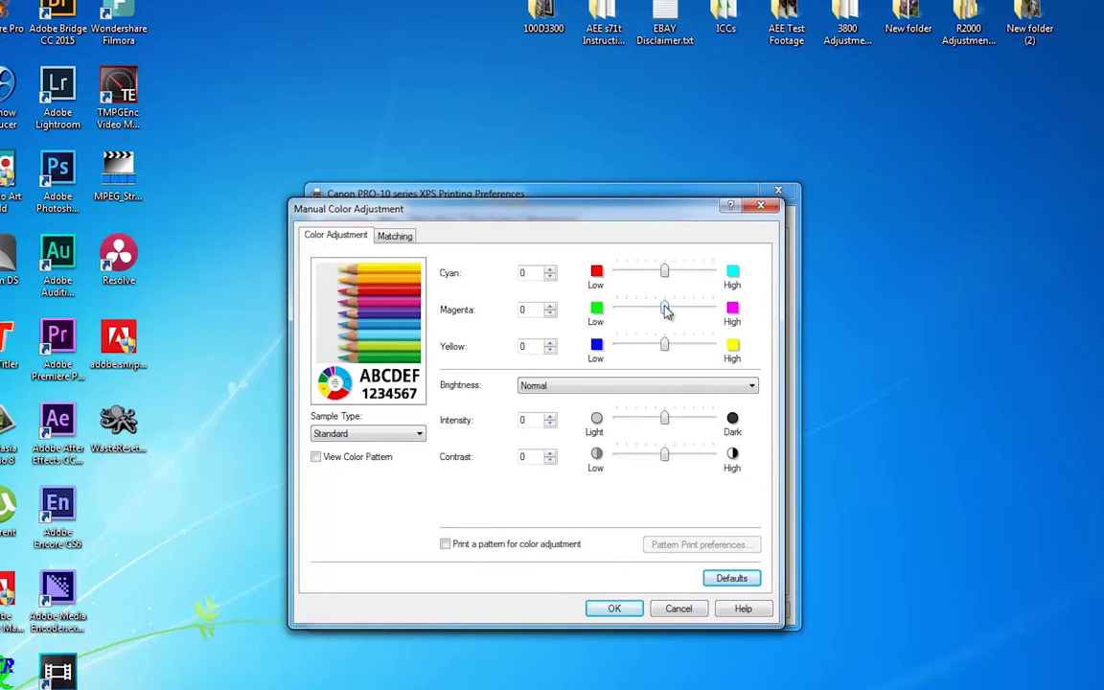
left_click_drag(667, 310, 725, 310)
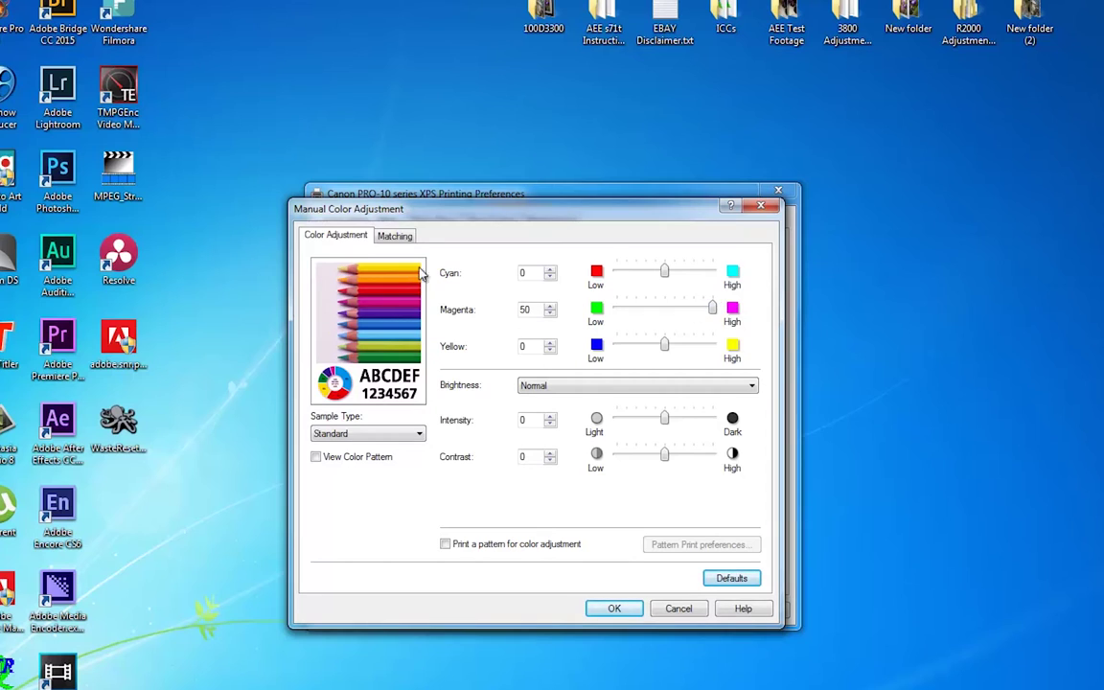
left_click_drag(712, 309, 664, 319)
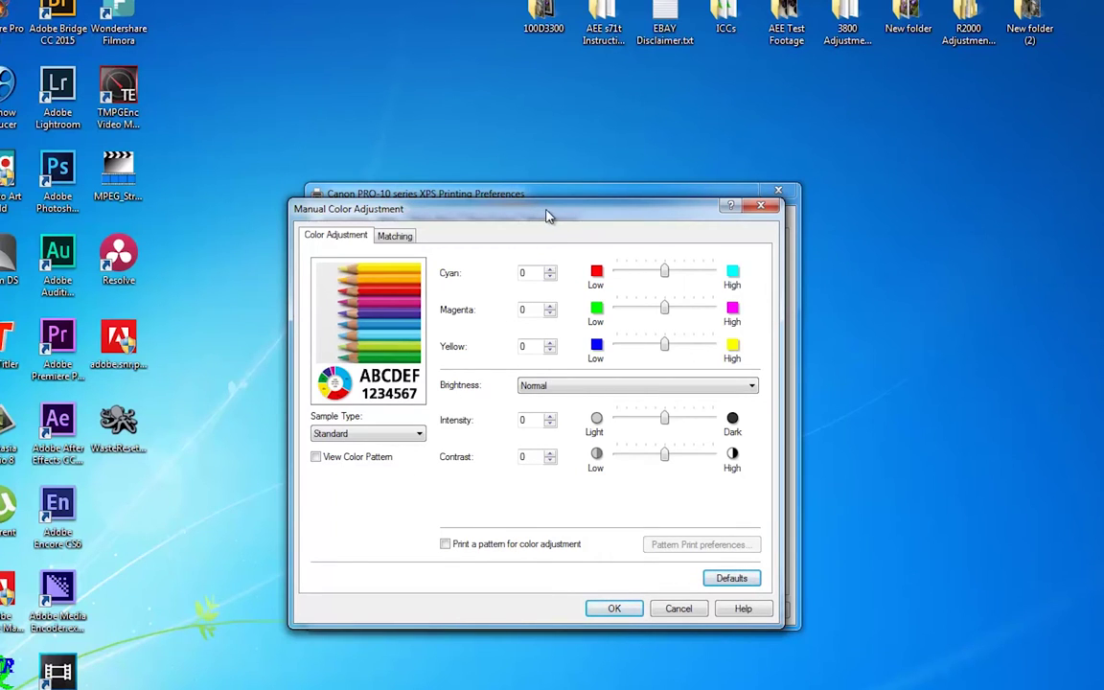
Step: Close Manual Color Adjustment and the Canon Printing Preferences, then launch Photoshop CC
key("Escape")
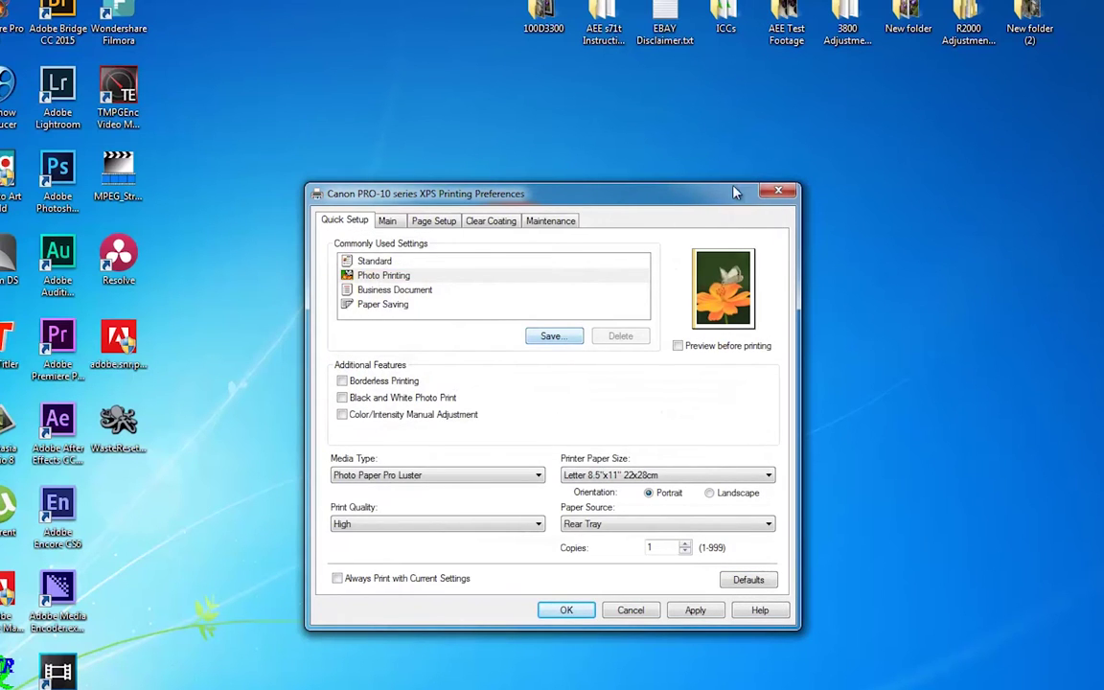
left_click(776, 194)
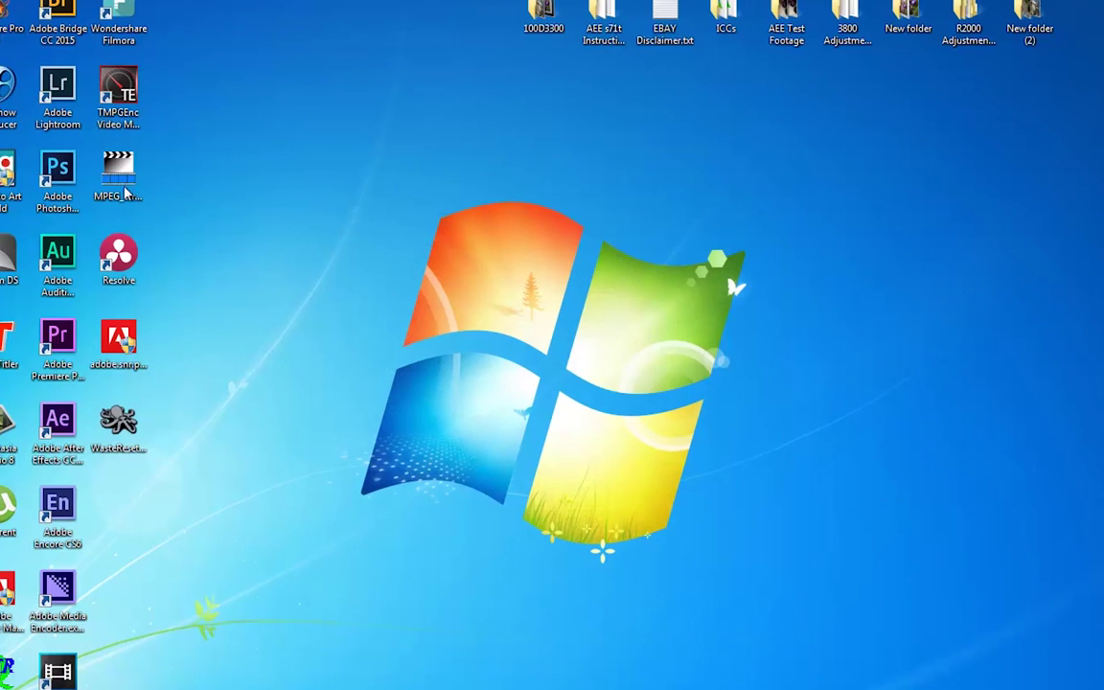
double_click(60, 170)
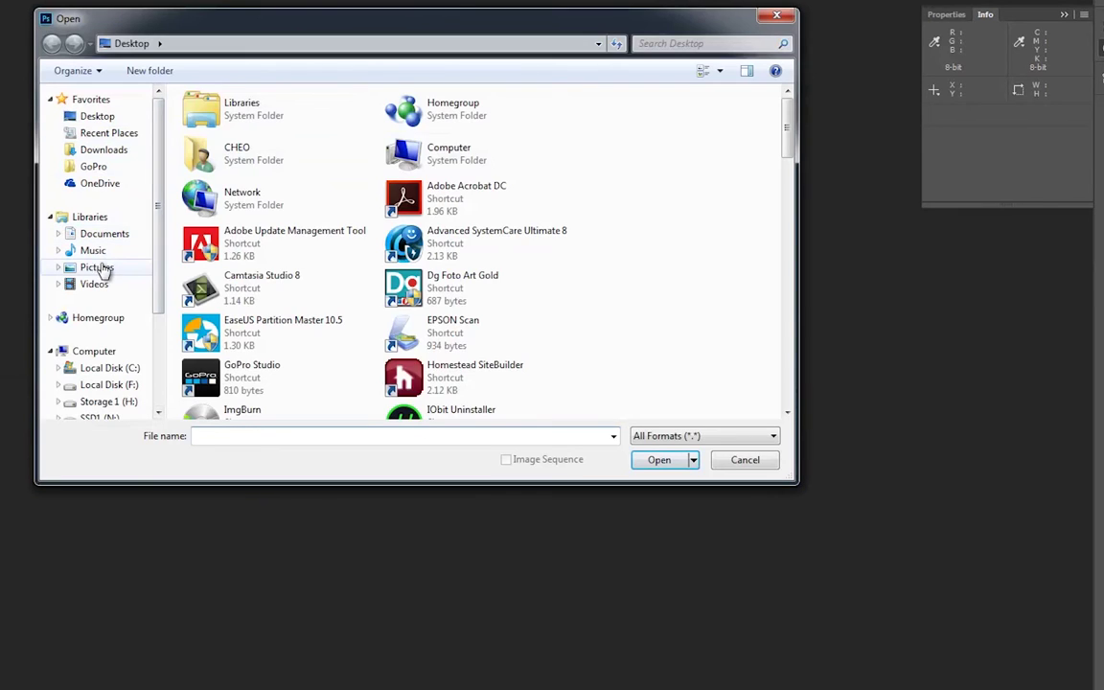
Step: Browse to the Pictures library in the Open dialog to find the train photo
left_click(97, 267)
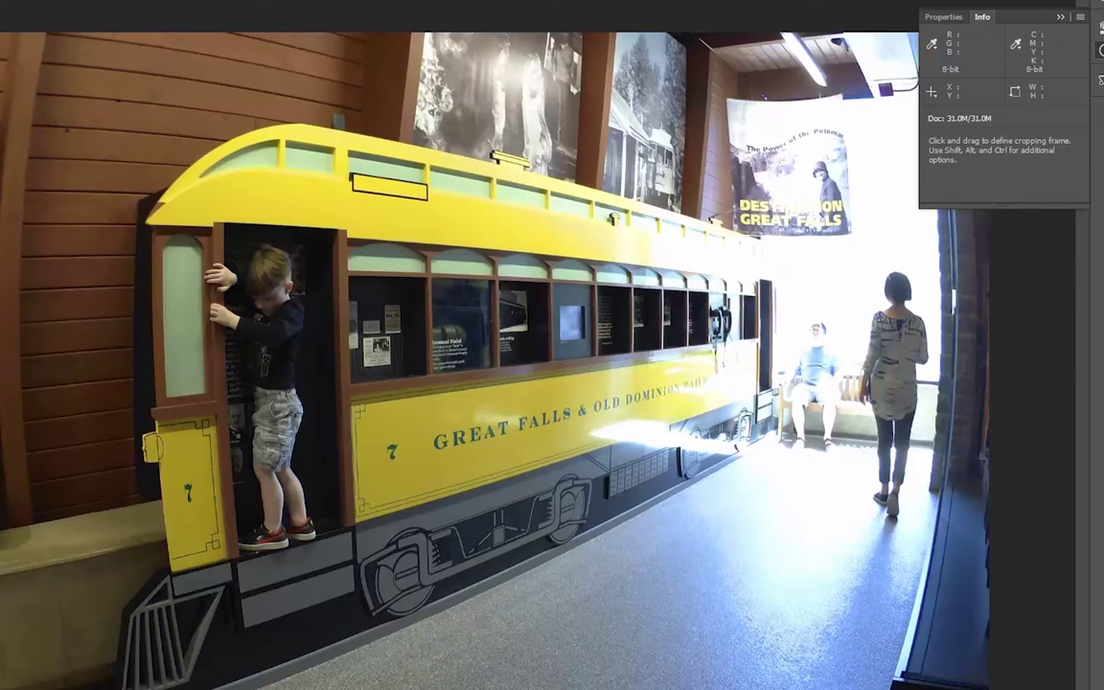
Step: In Print Settings, switch to landscape layout and enable Scale to Fit Media
key("alt+f")
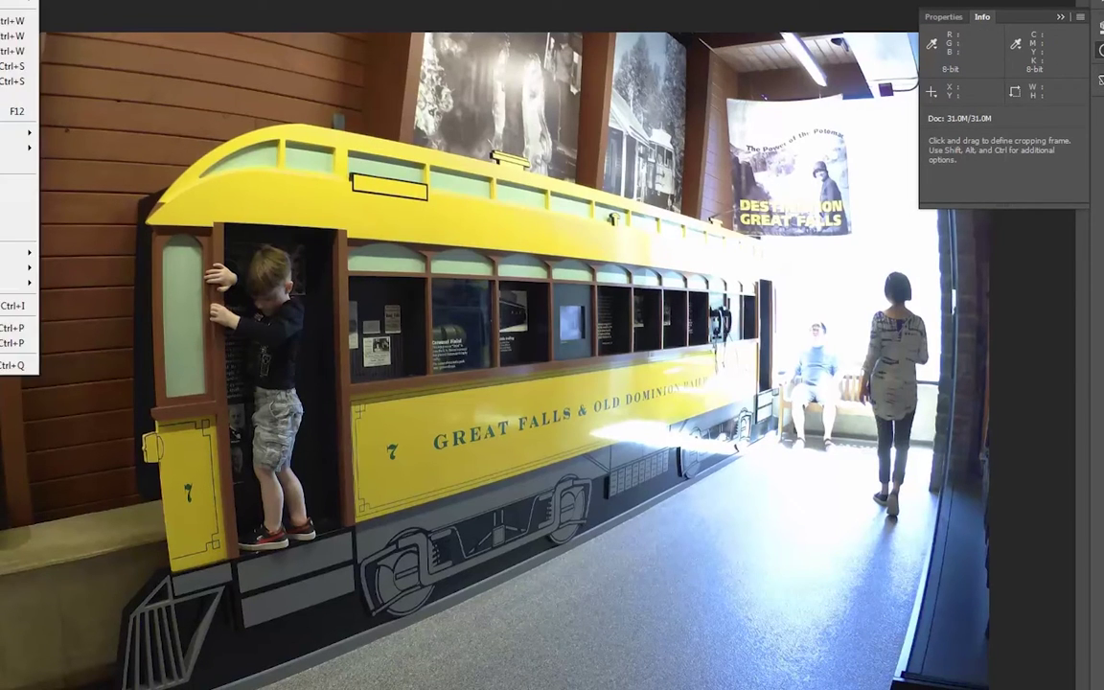
key("Return")
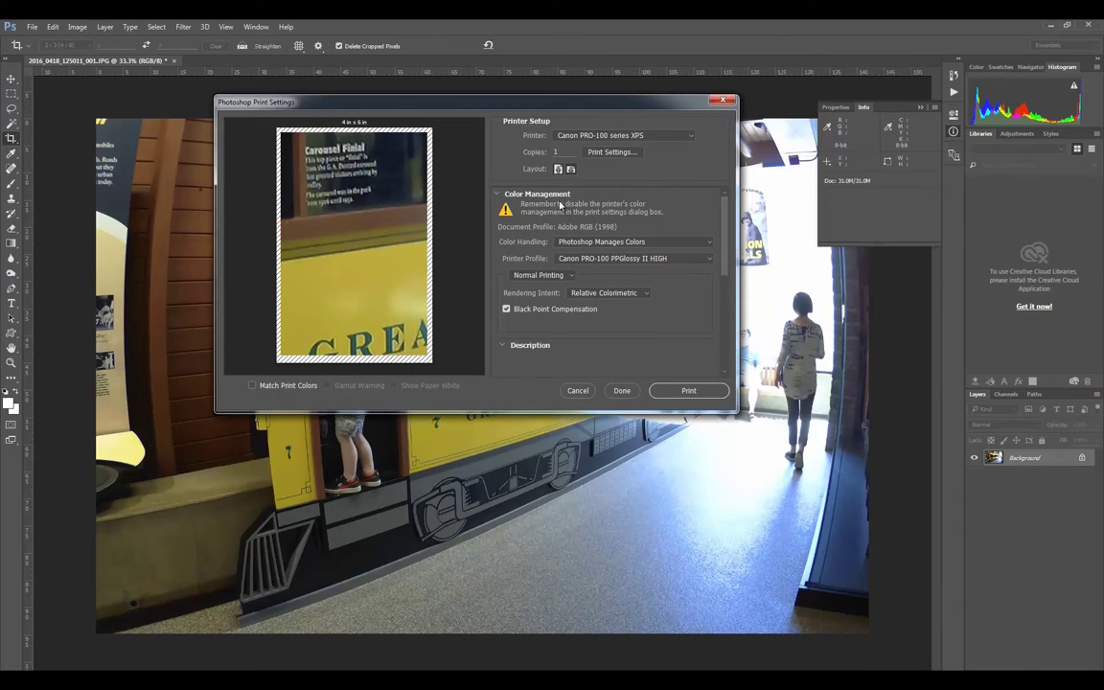
left_click(571, 169)
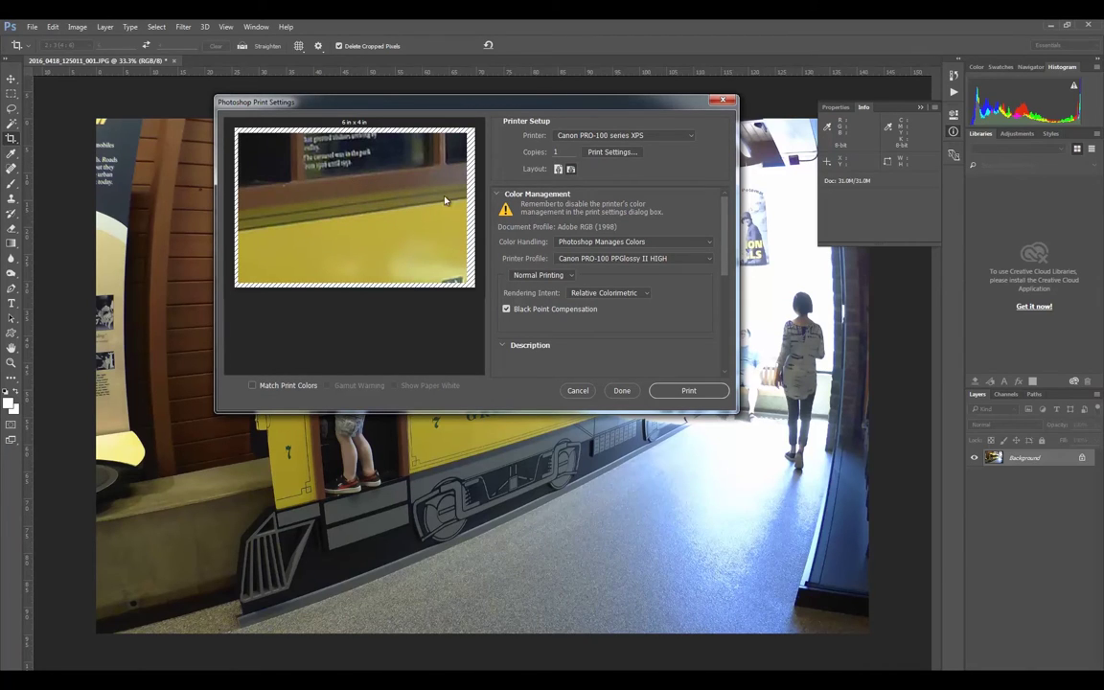
left_click_drag(354, 182, 358, 268)
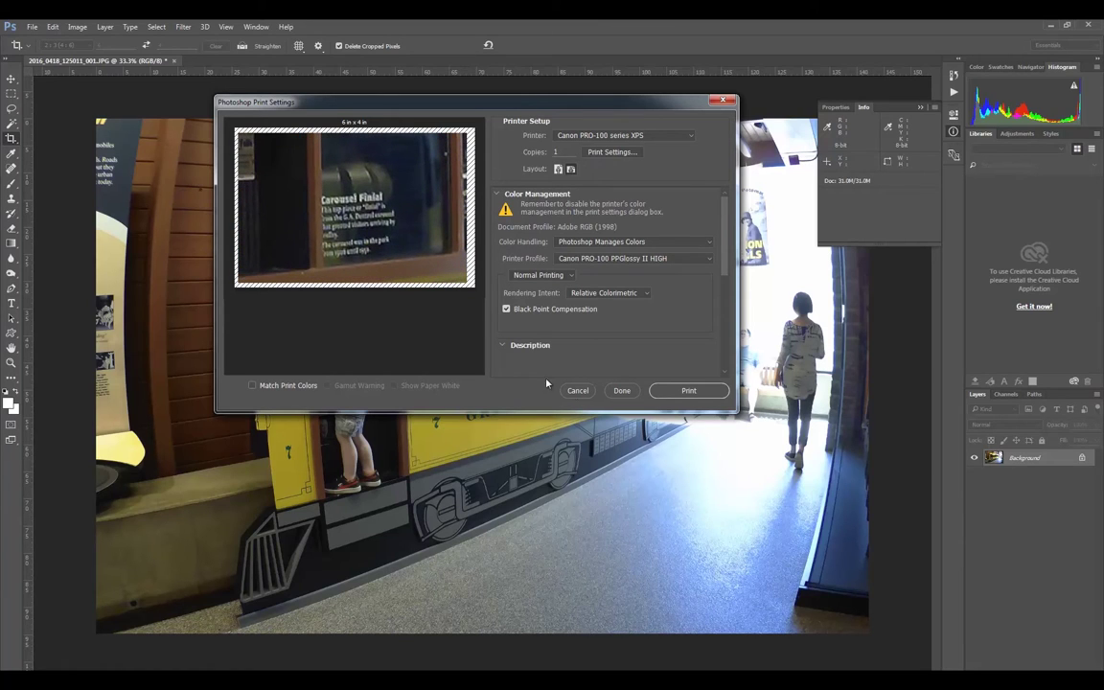
left_click_drag(724, 230, 717, 354)
left_click(508, 292)
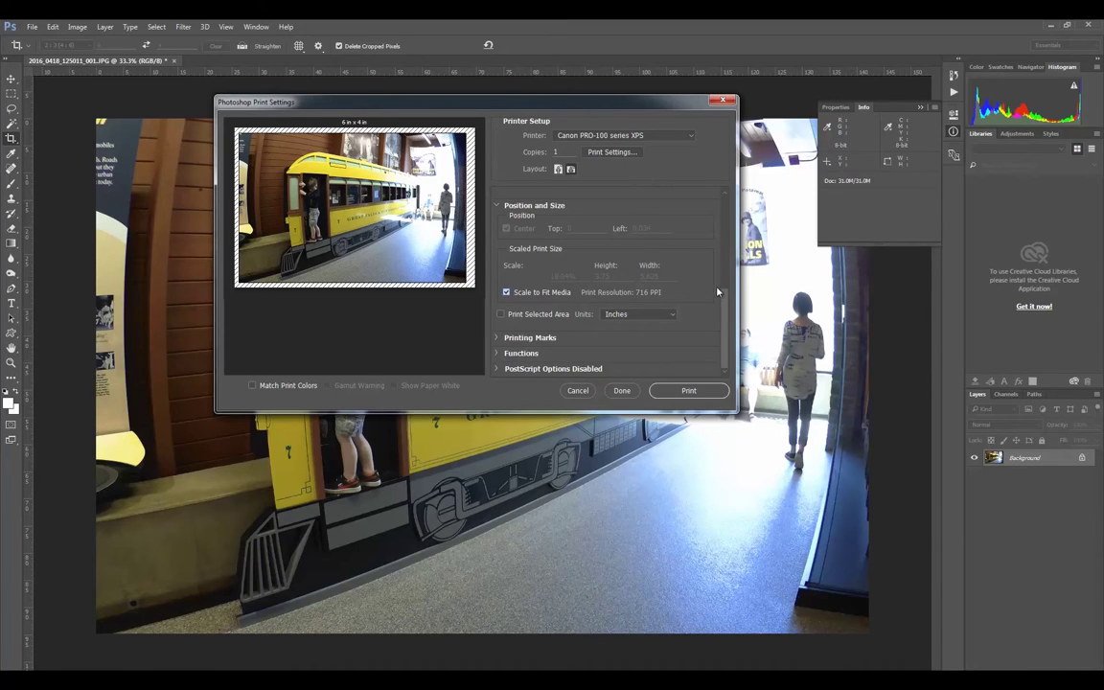
left_click_drag(722, 292, 749, 210)
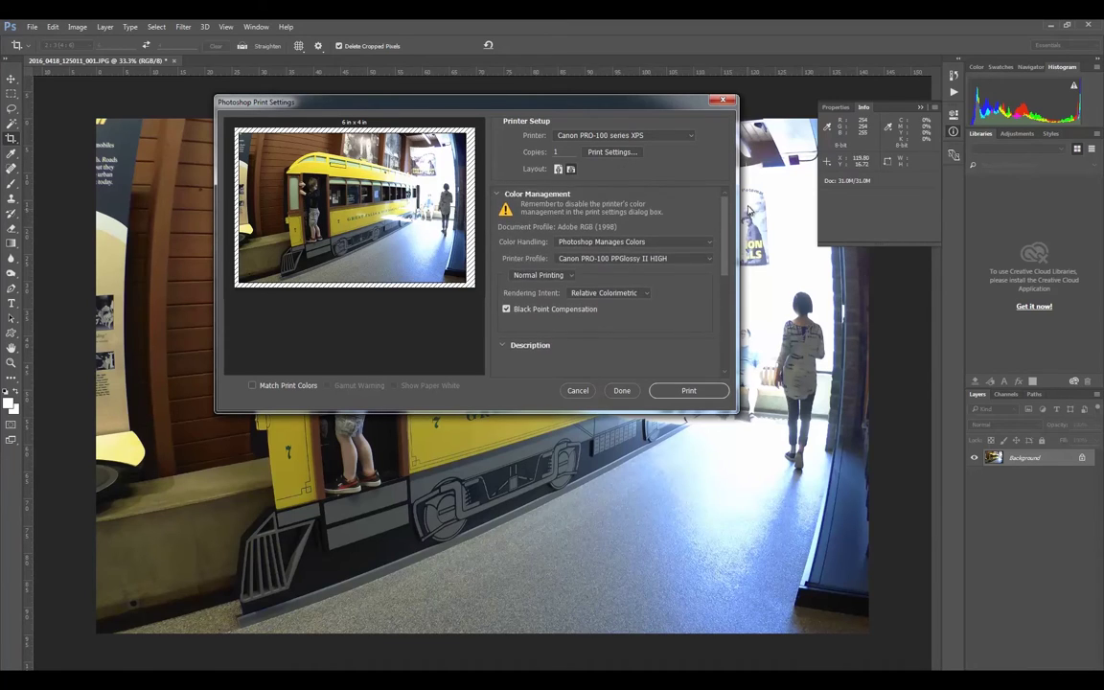
Step: Set Printer Manages Colors and give the Canon driver Photo Paper Pro Luster with manual colour adjustment off
left_click(626, 244)
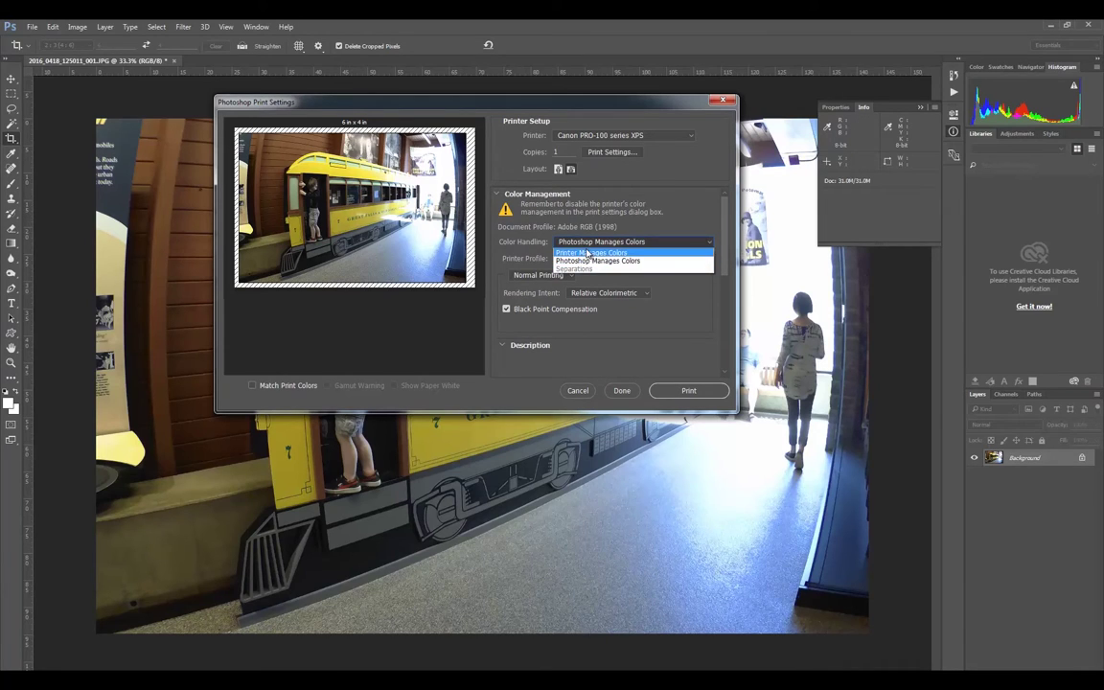
left_click(610, 259)
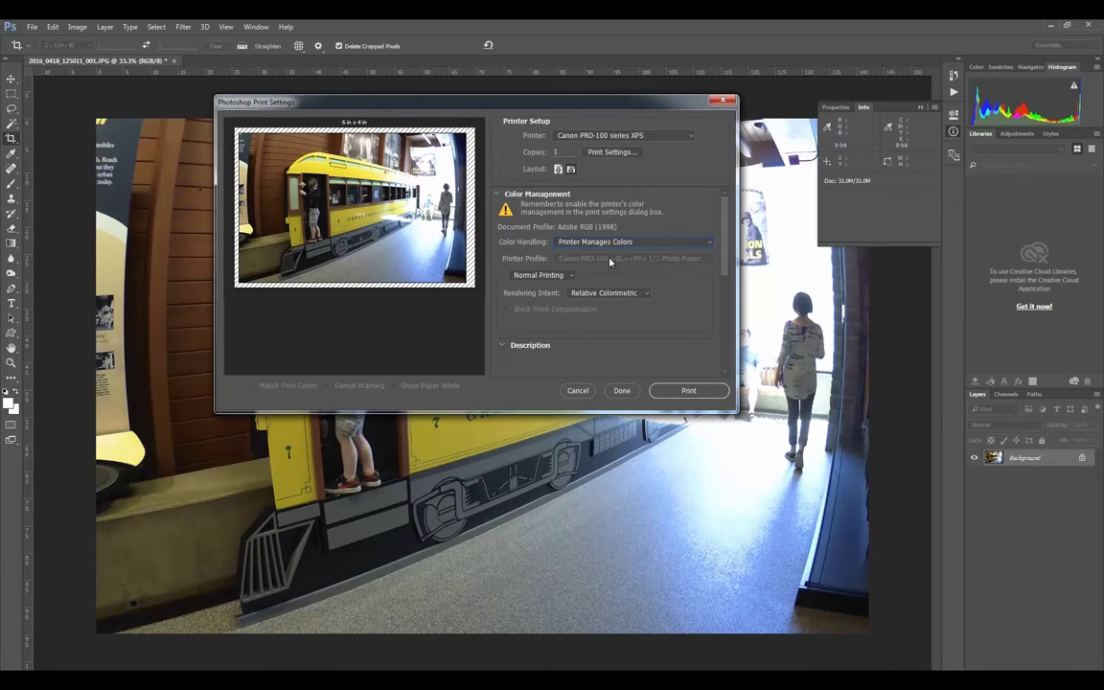
left_click(614, 153)
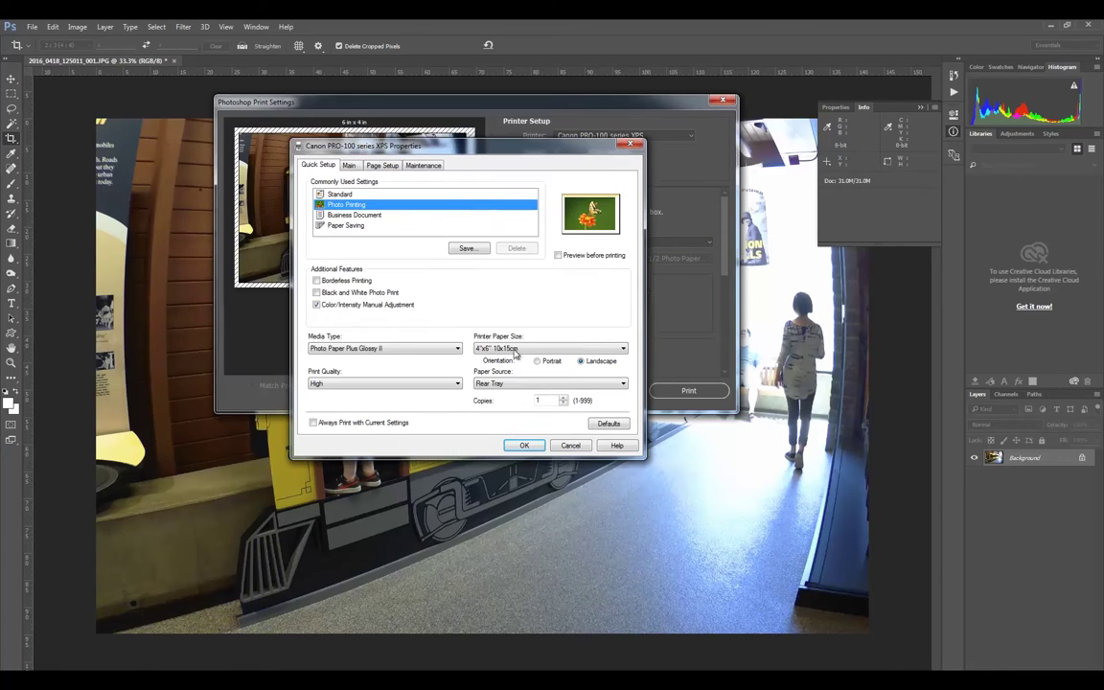
left_click(523, 349)
left_click(373, 351)
left_click(455, 411)
left_click(345, 306)
left_click(363, 307)
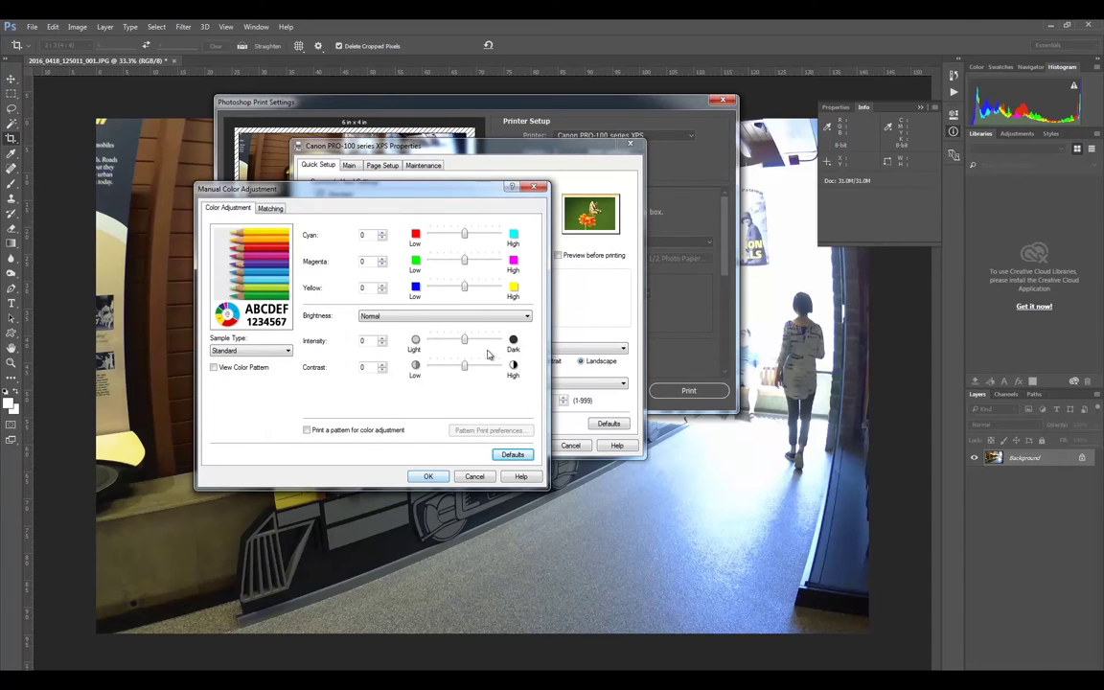
left_click(533, 186)
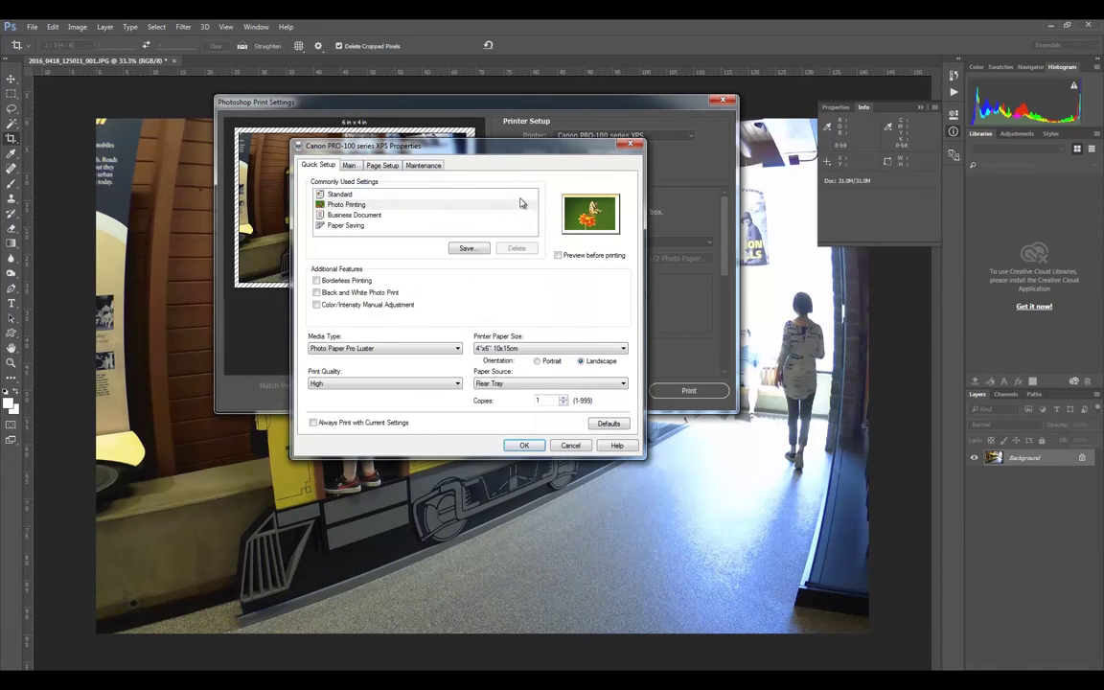
left_click(520, 445)
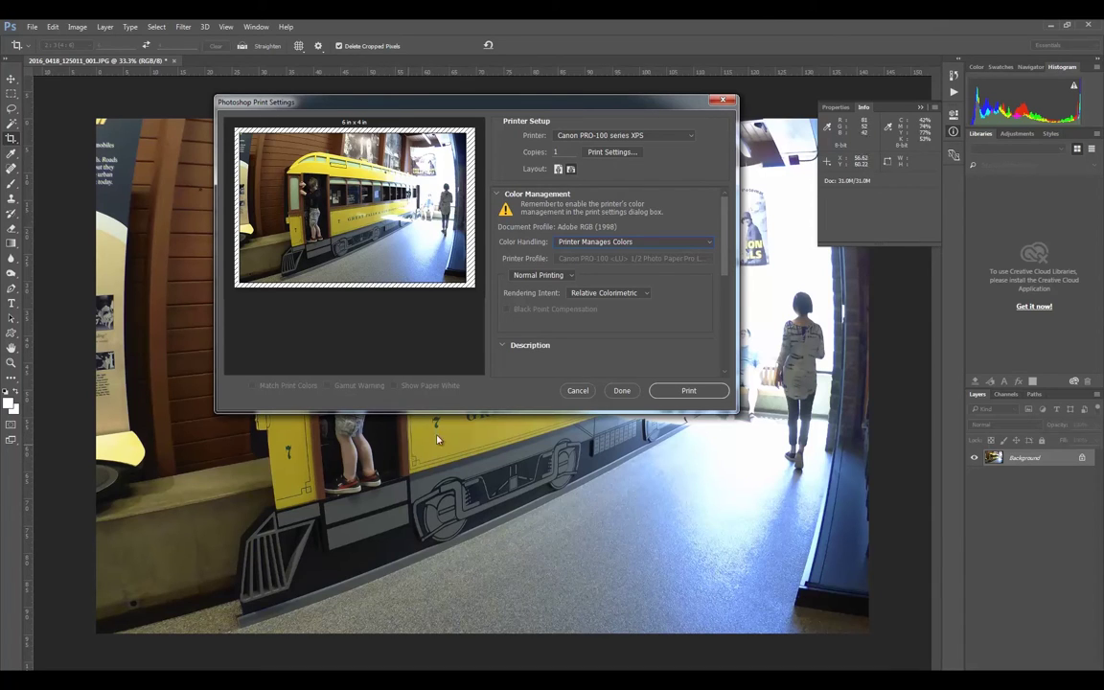
Step: Switch to Photoshop Manages Colors with the Canon PRO-10 <LU> 1/2 Photo Paper Pro Luster profile
left_click_drag(518, 106, 552, 189)
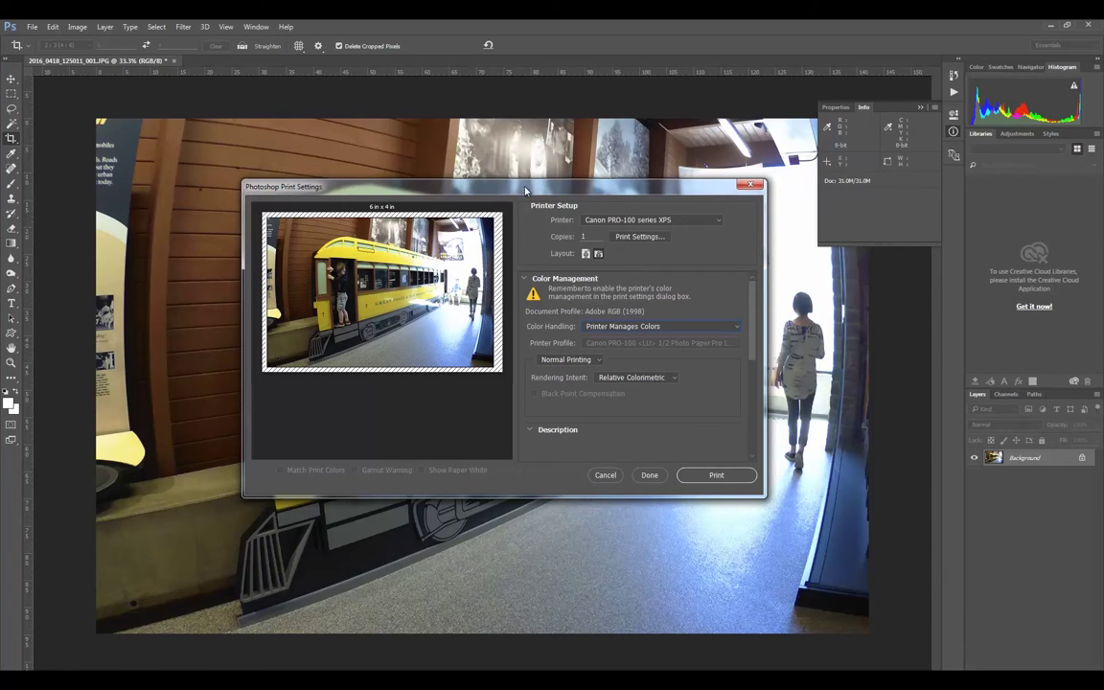
left_click(667, 326)
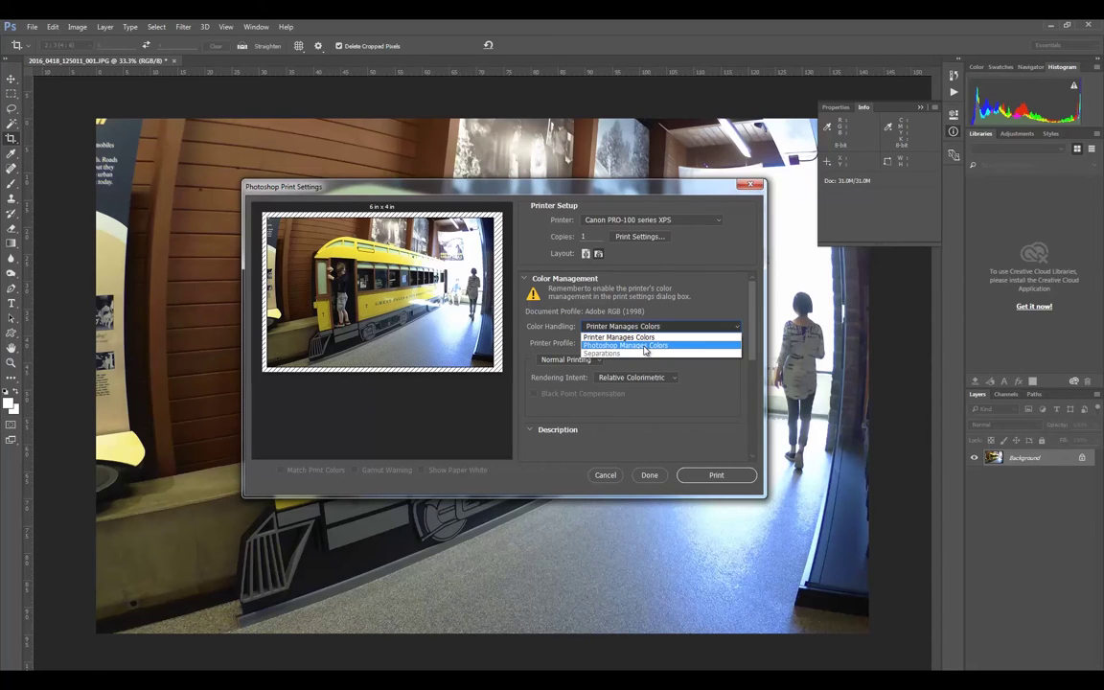
left_click(646, 346)
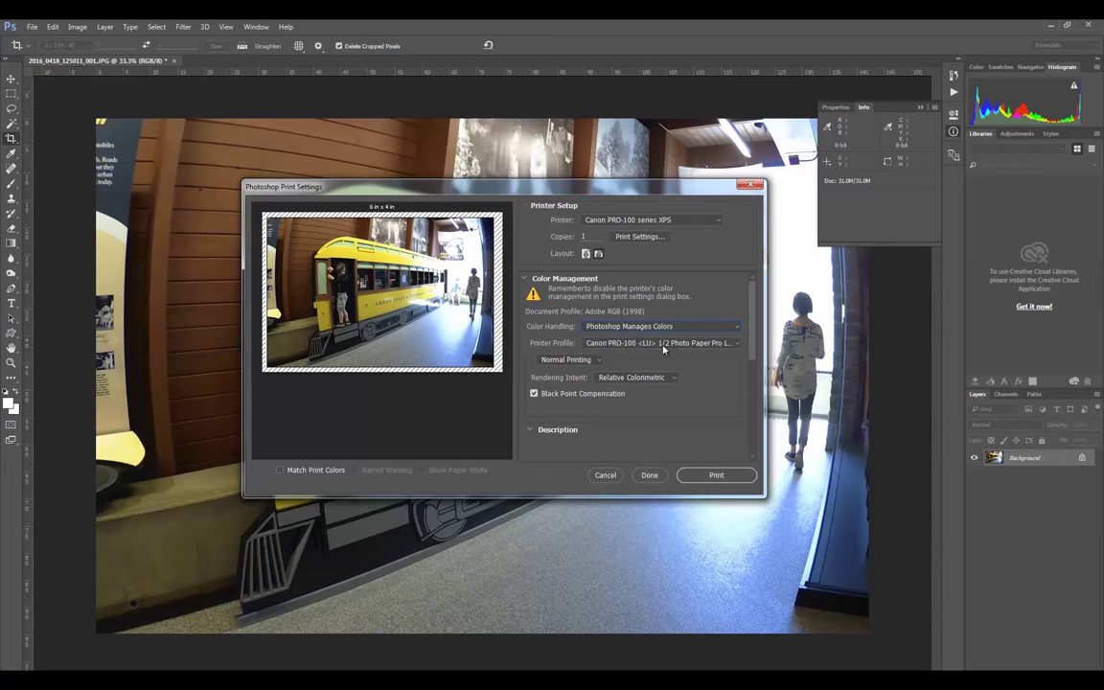
left_click(672, 343)
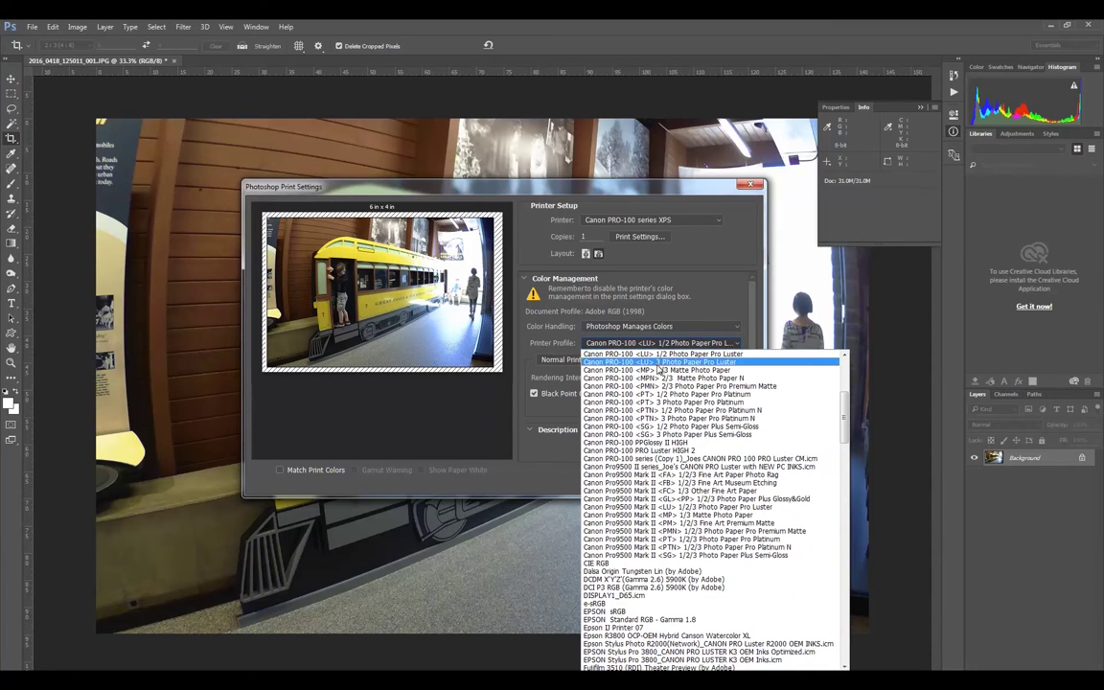
scroll(847, 409, "down", 20)
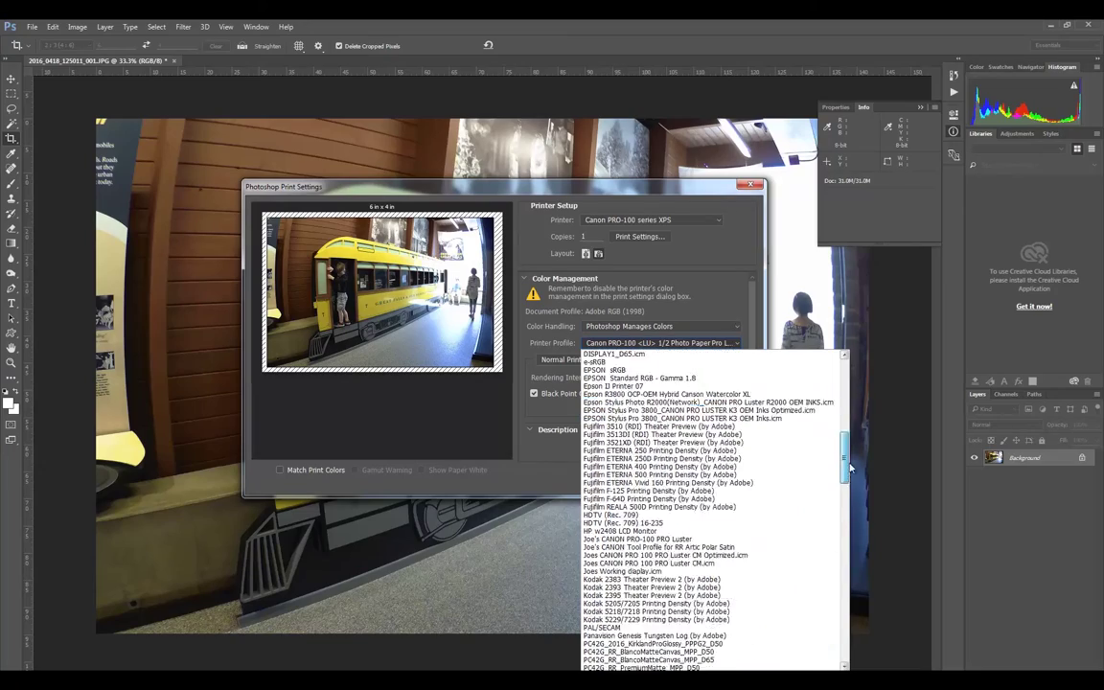
scroll(671, 460, "up", 20)
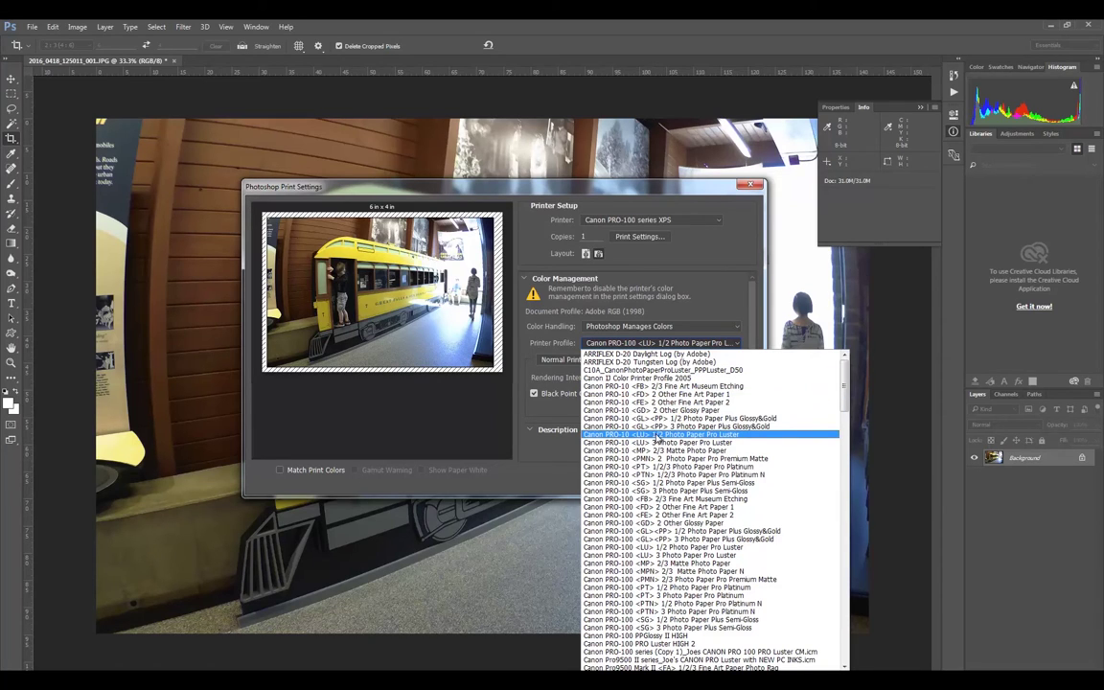
left_click(658, 436)
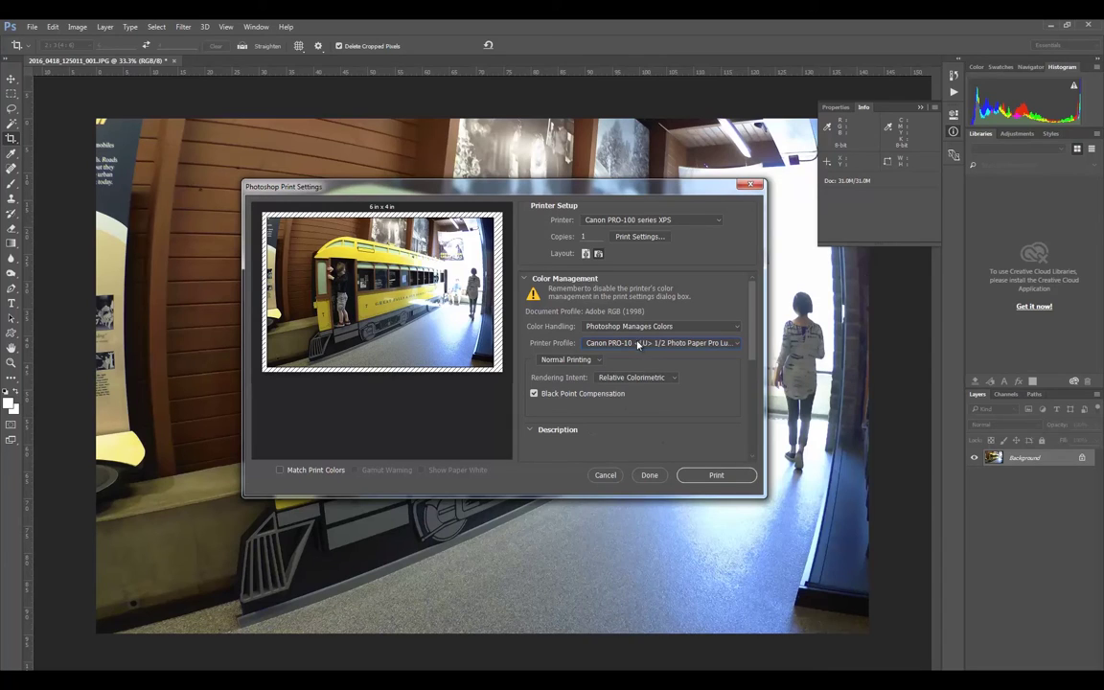
left_click(622, 379)
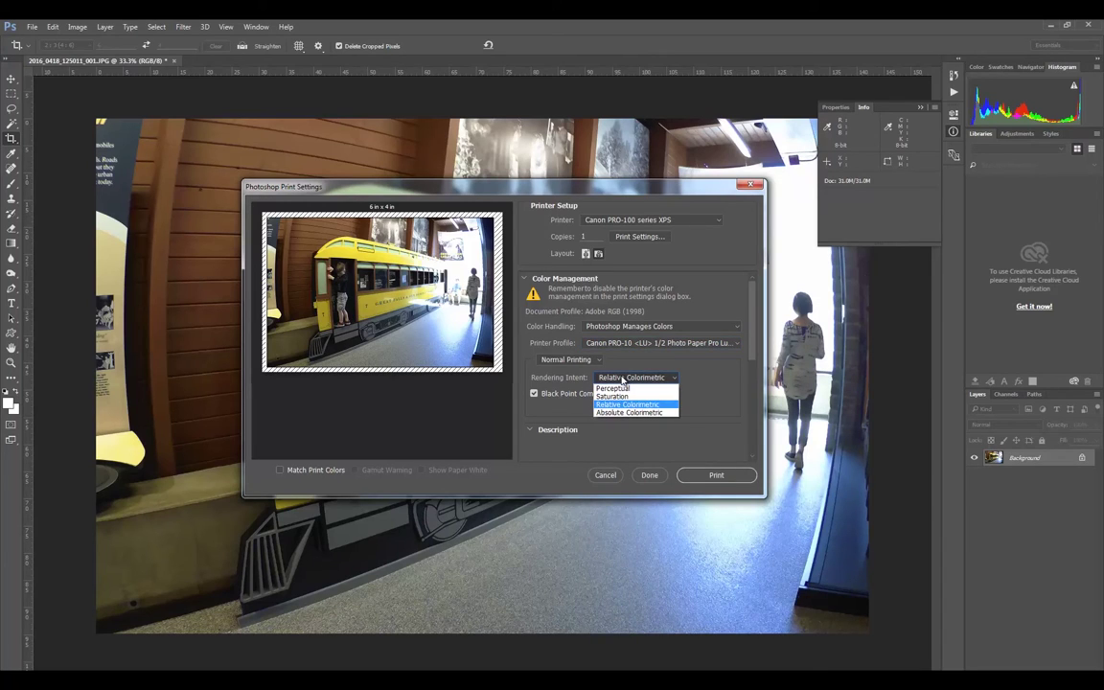
left_click(622, 380)
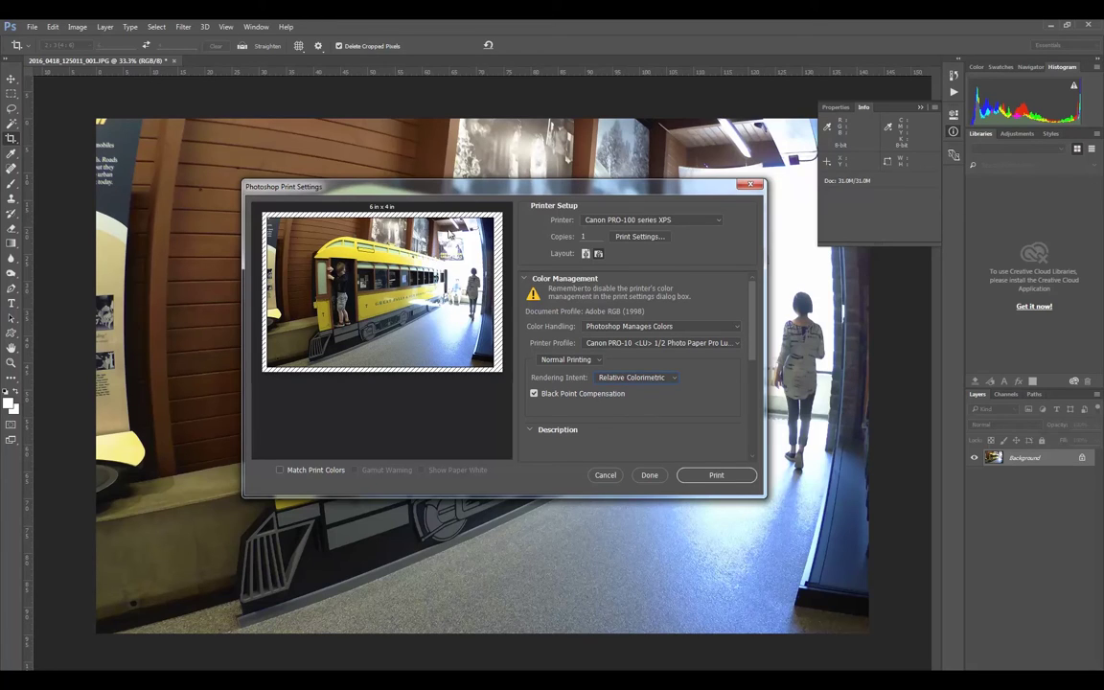
left_click(625, 378)
left_click(628, 380)
left_click(658, 380)
left_click(638, 385)
left_click(651, 380)
left_click(640, 395)
left_click(648, 379)
left_click(635, 386)
left_click(644, 379)
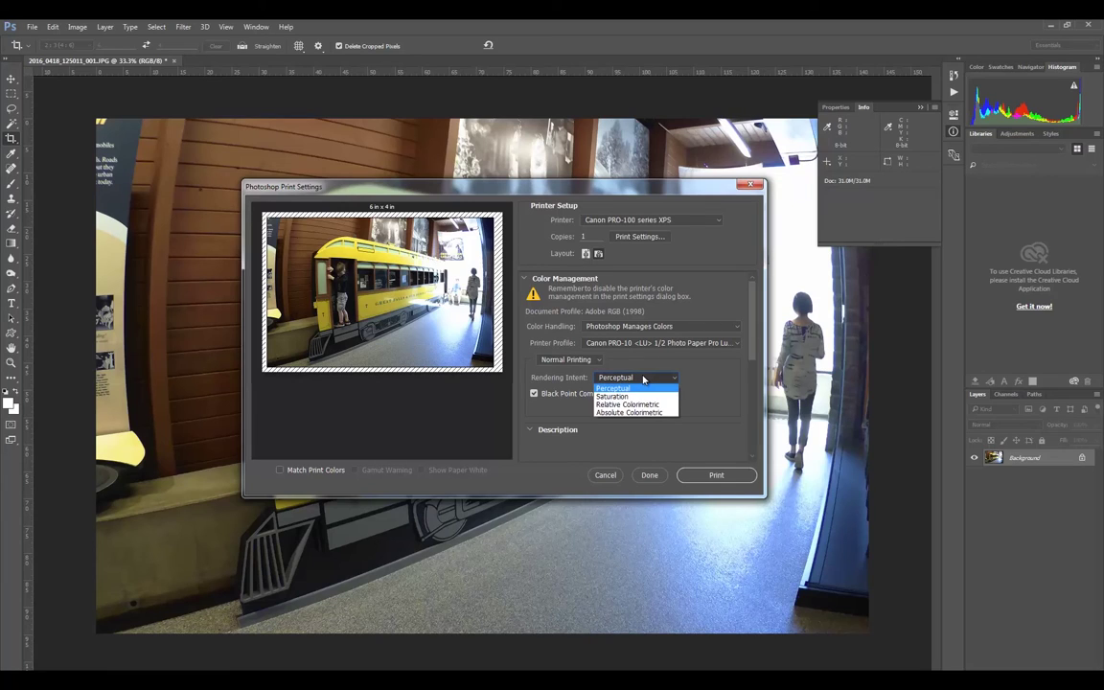
left_click(643, 380)
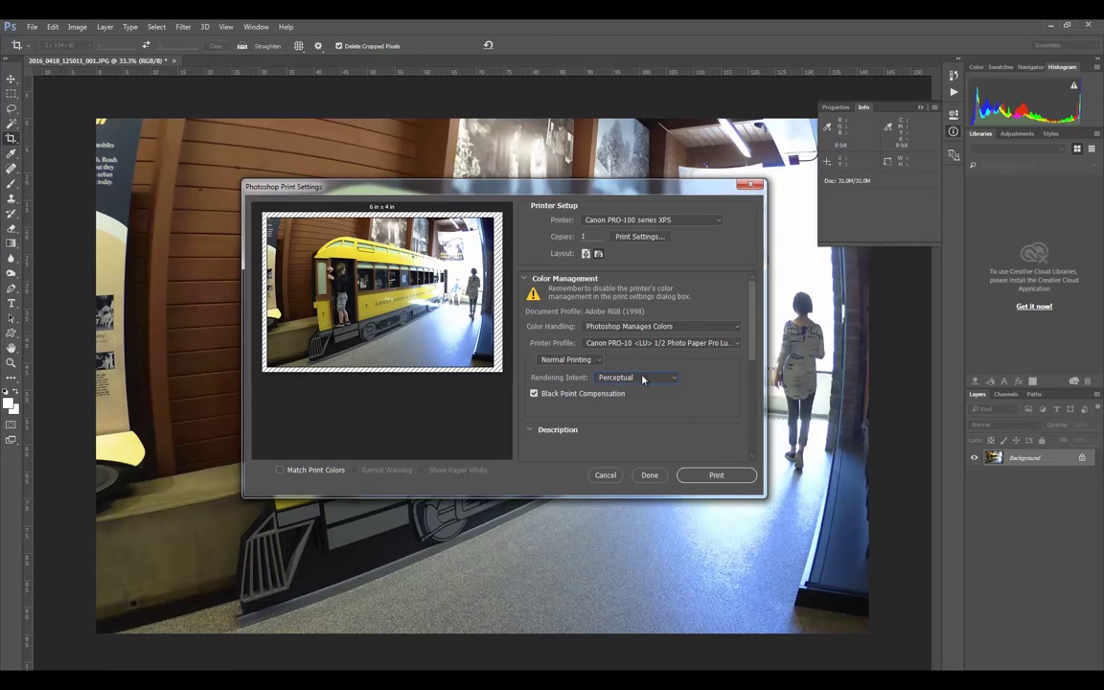
left_click(643, 380)
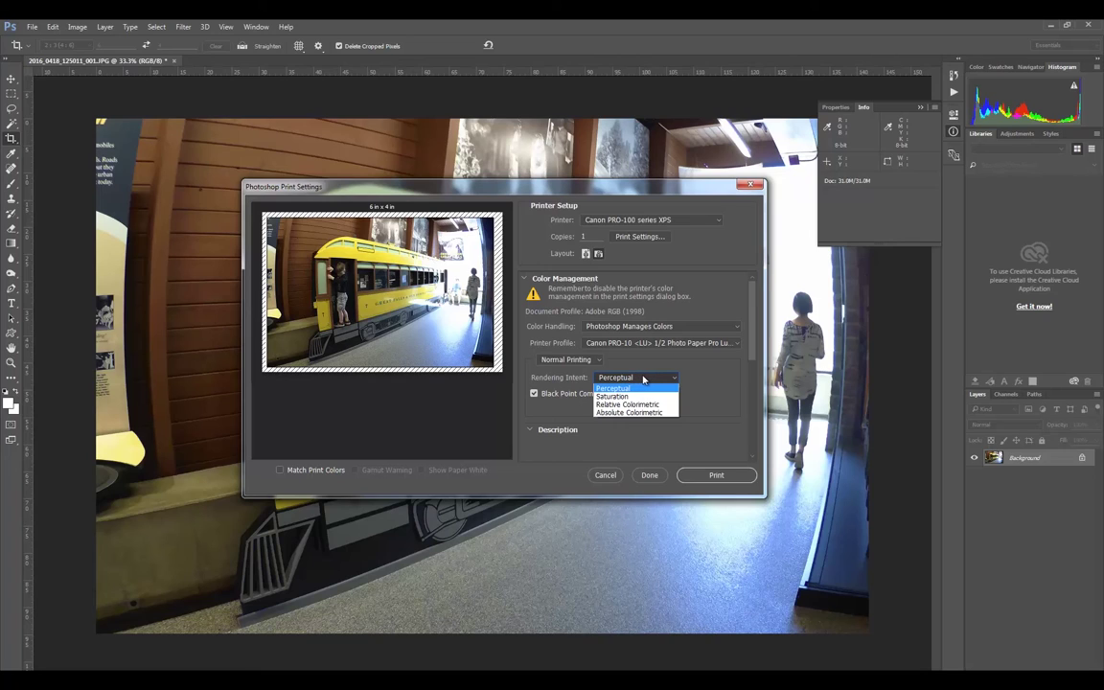
left_click(639, 378)
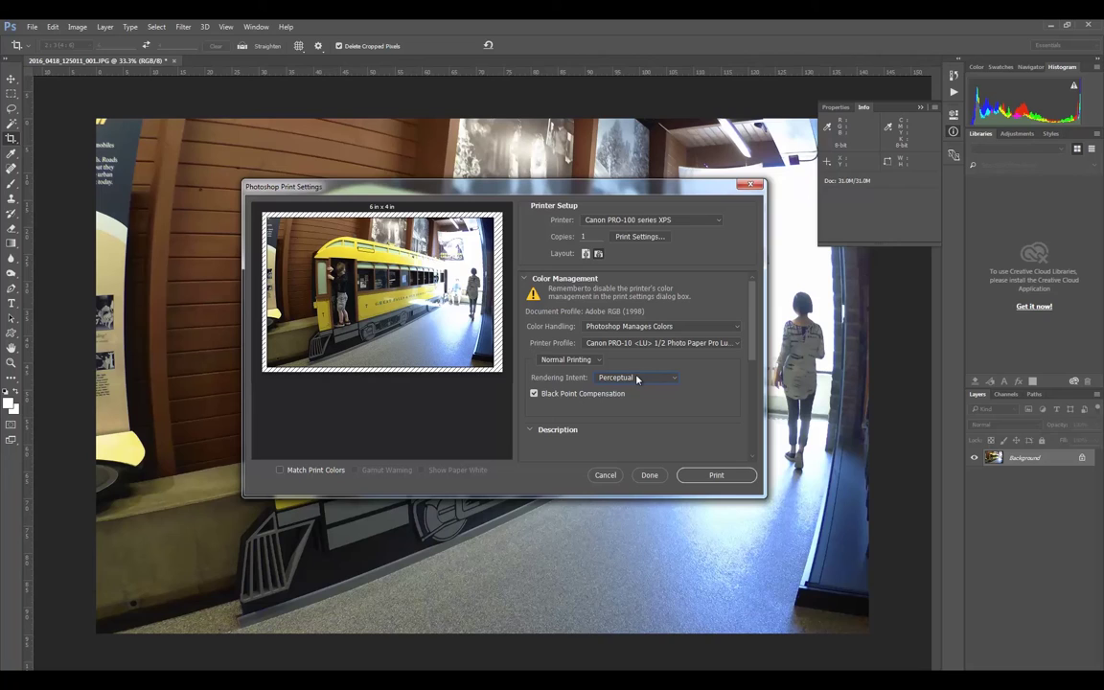
left_click(629, 379)
left_click(628, 406)
Step: Enable Color/Intensity Manual Adjustment in the Canon driver and set its colour correction to None
left_click(641, 237)
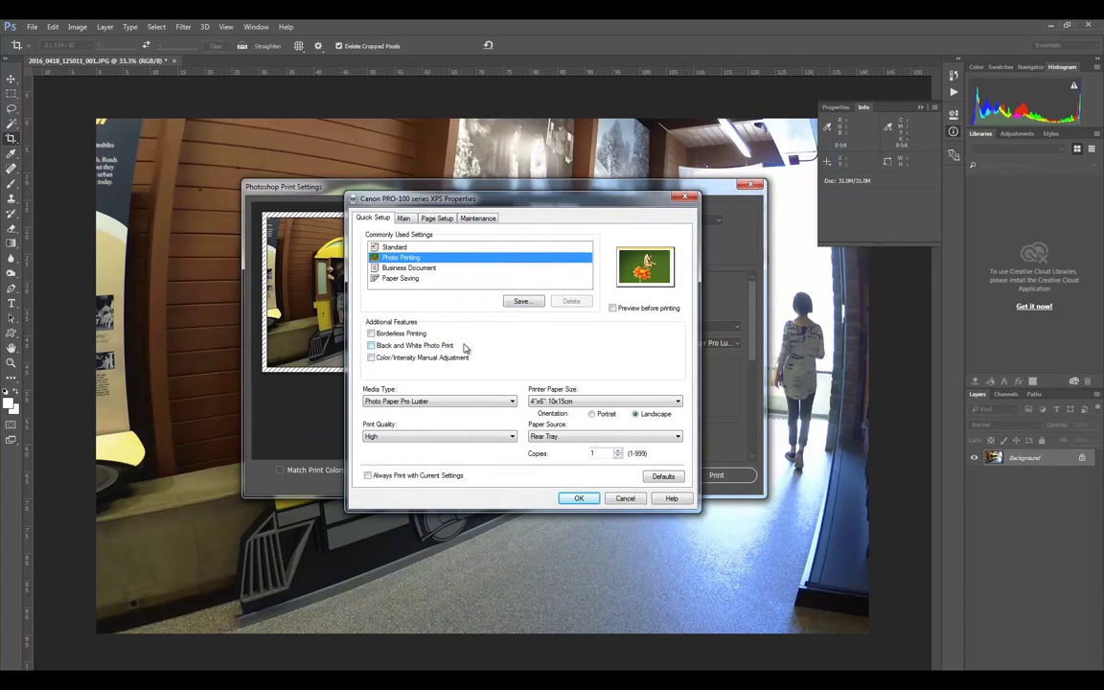
left_click(371, 357)
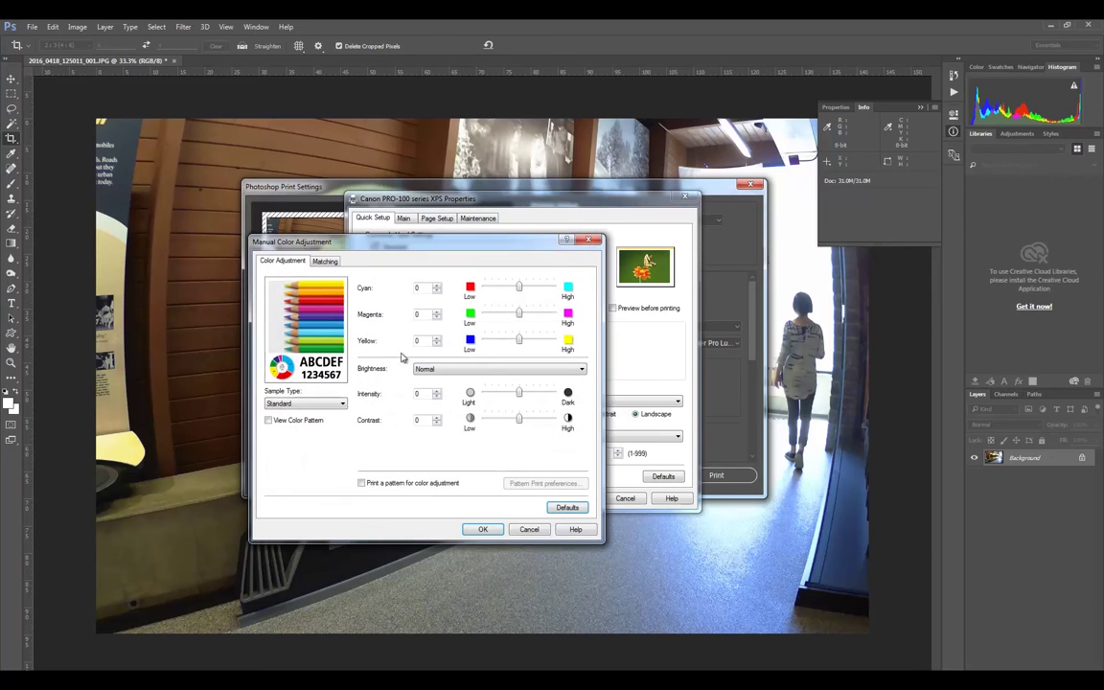
left_click_drag(491, 250, 561, 406)
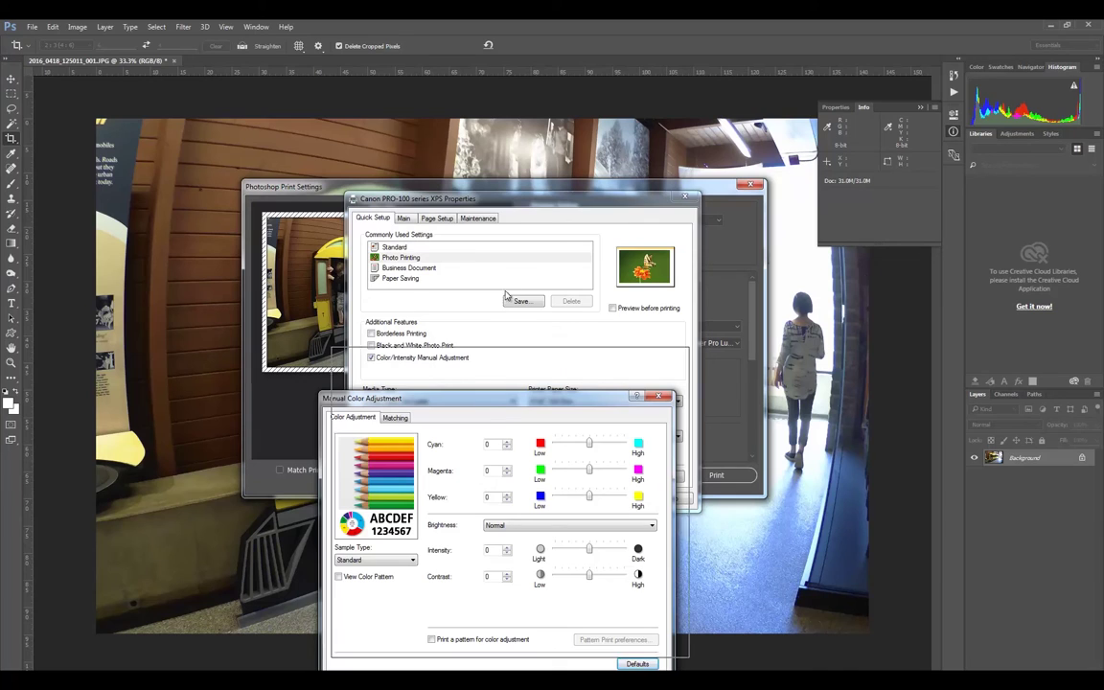
left_click_drag(362, 399, 385, 207)
left_click(419, 226)
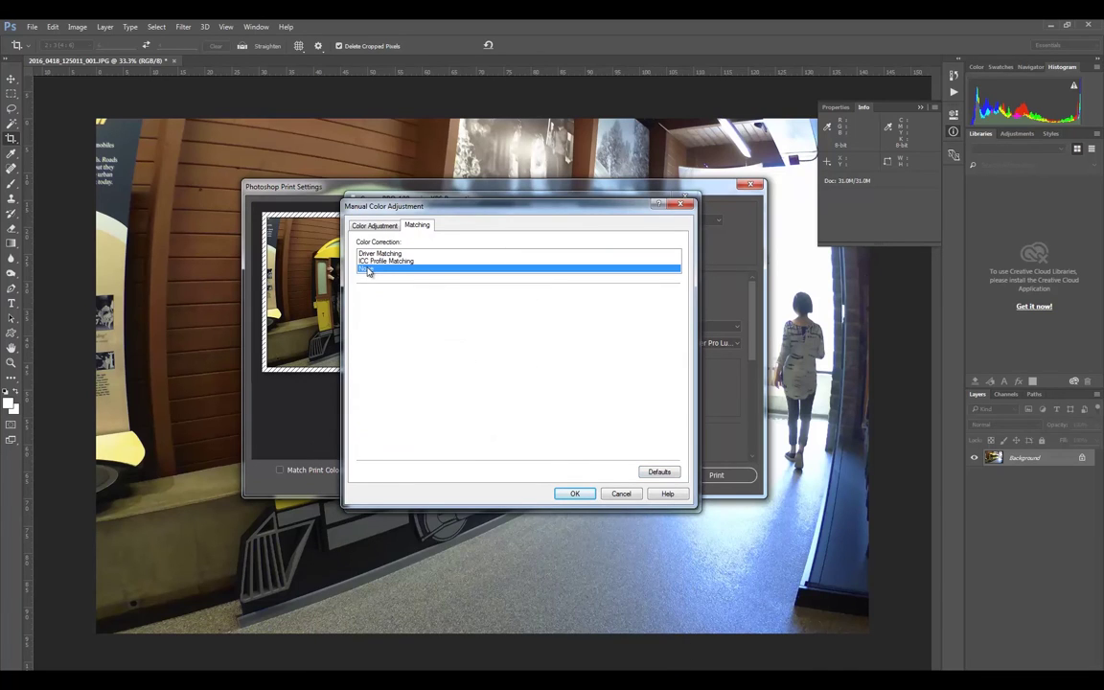
left_click(575, 495)
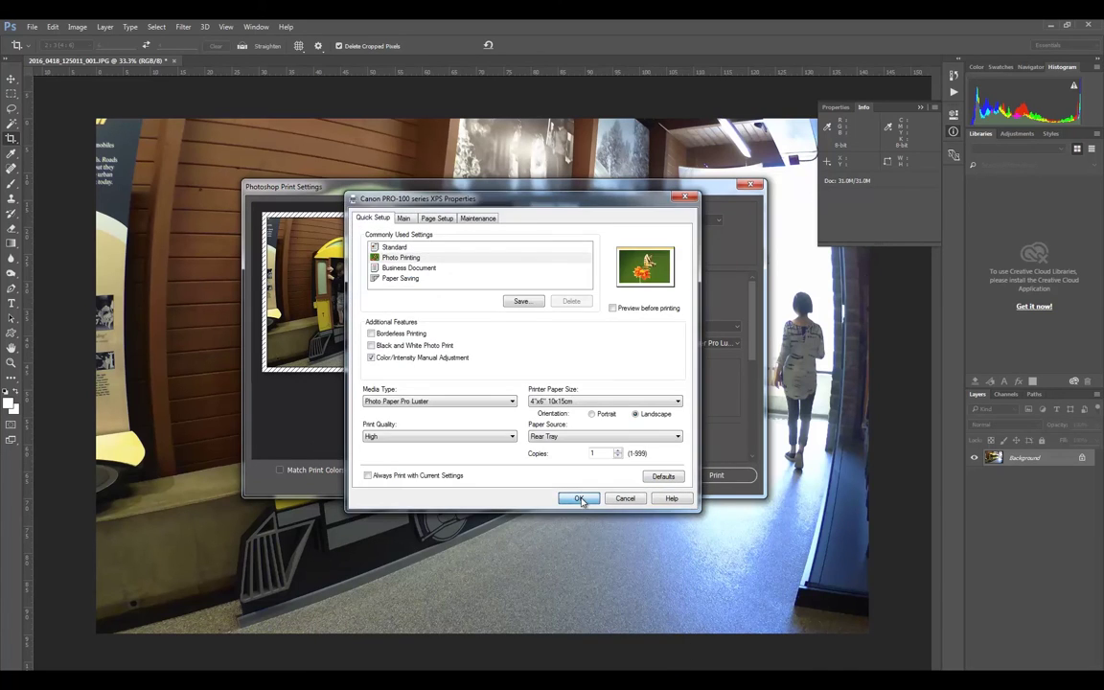
Step: Confirm the Canon PRO-100 series XPS Properties dialog with OK
left_click(576, 498)
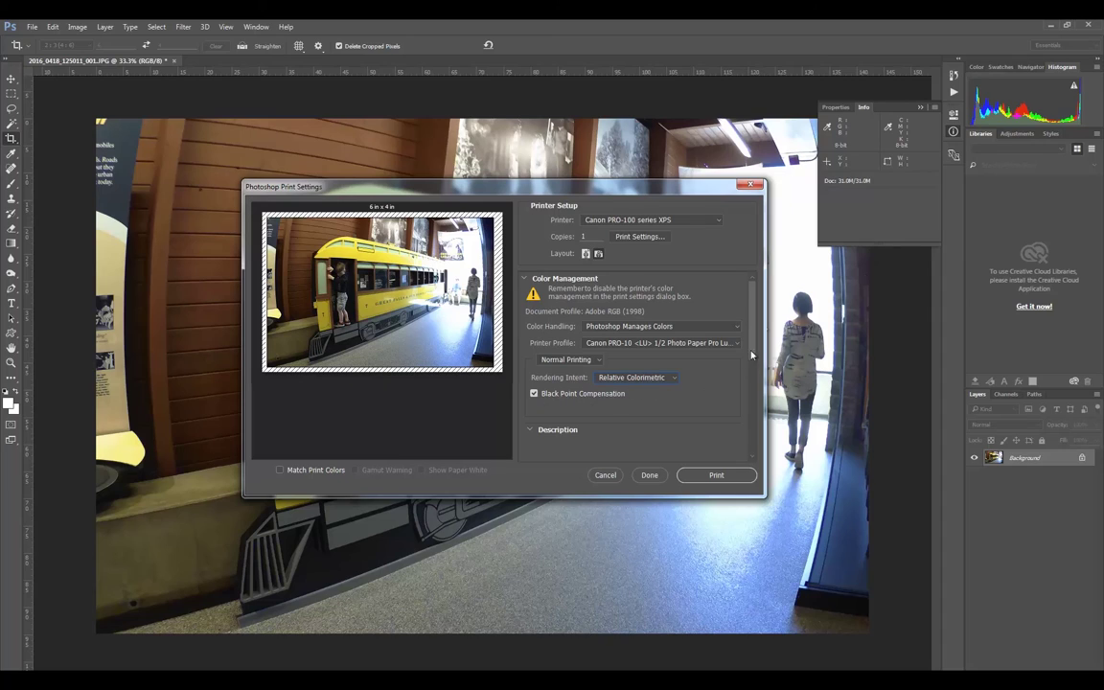
scroll(754, 314, "down", 3)
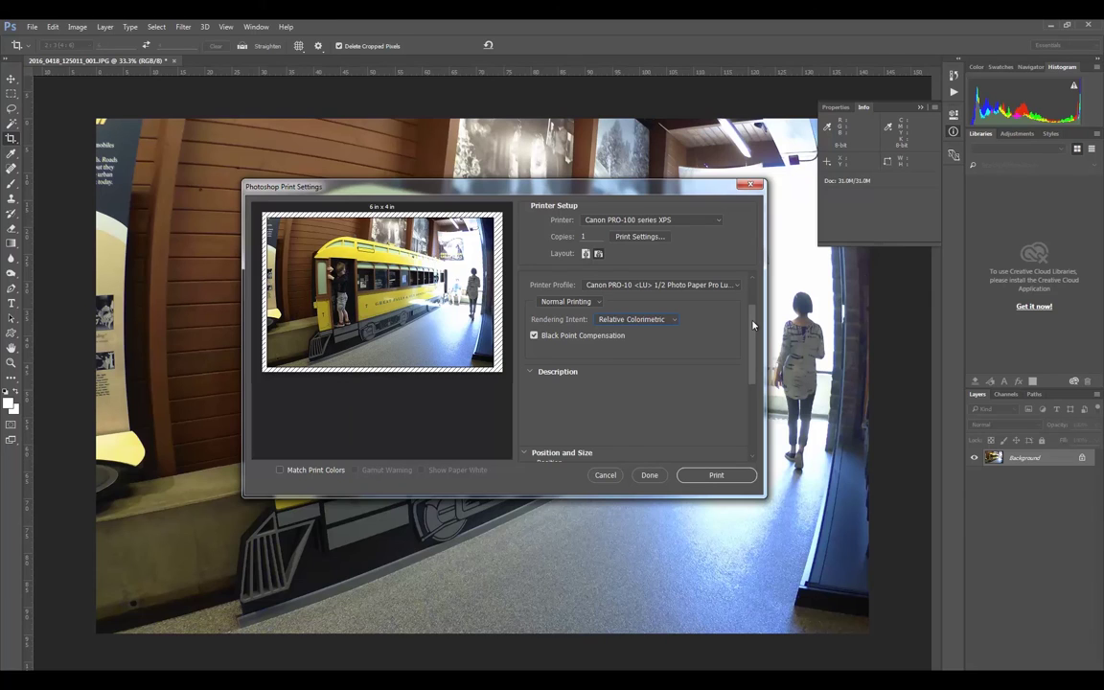
scroll(751, 384, "down", 8)
scroll(751, 405, "up", 6)
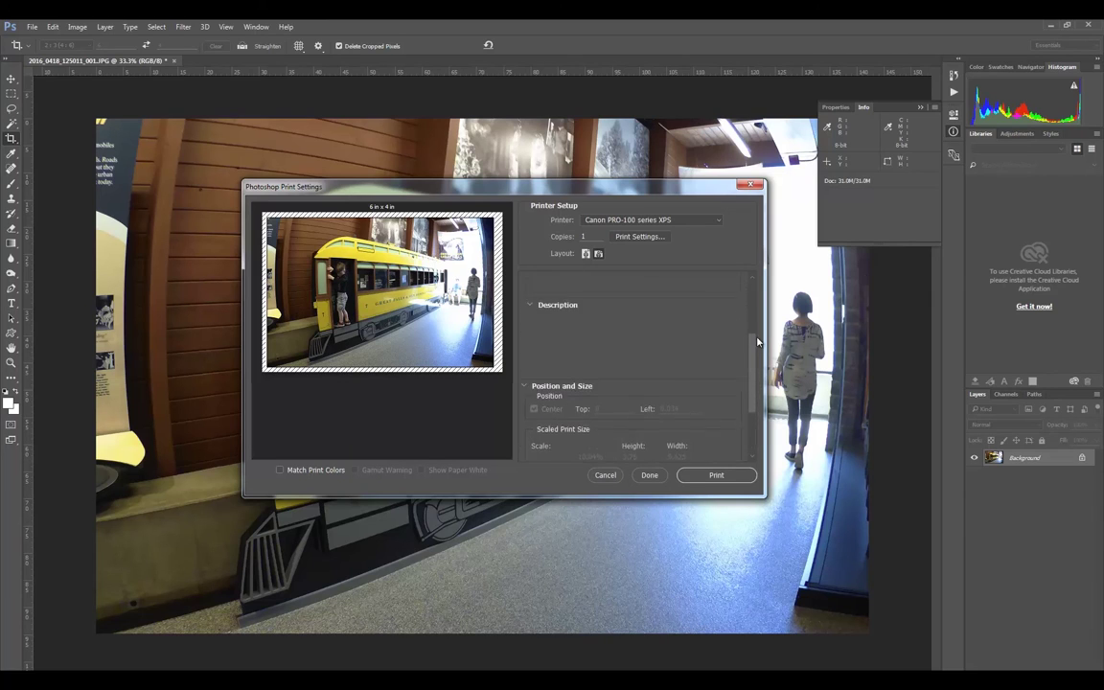
scroll(755, 360, "down", 6)
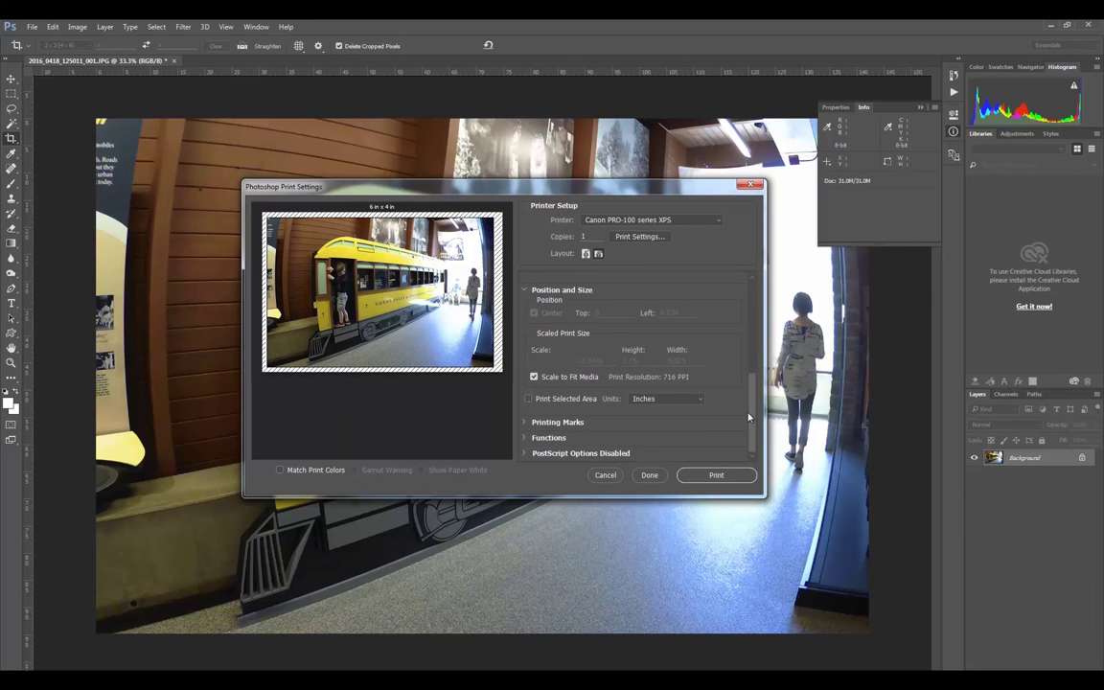
left_click(535, 378)
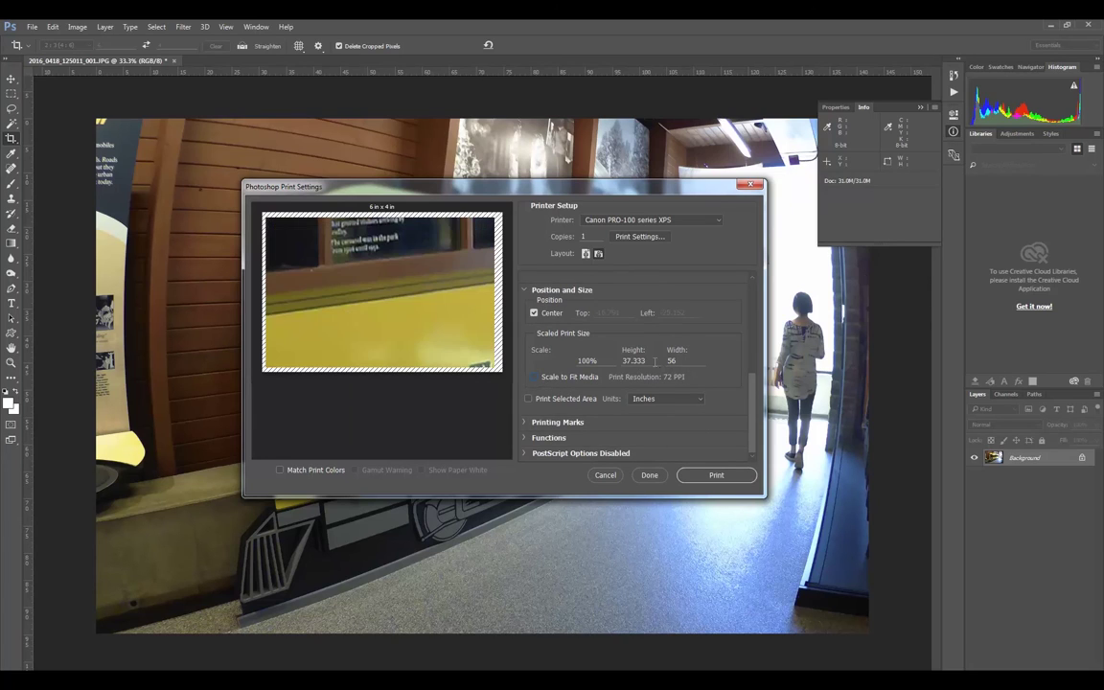
left_click(534, 377)
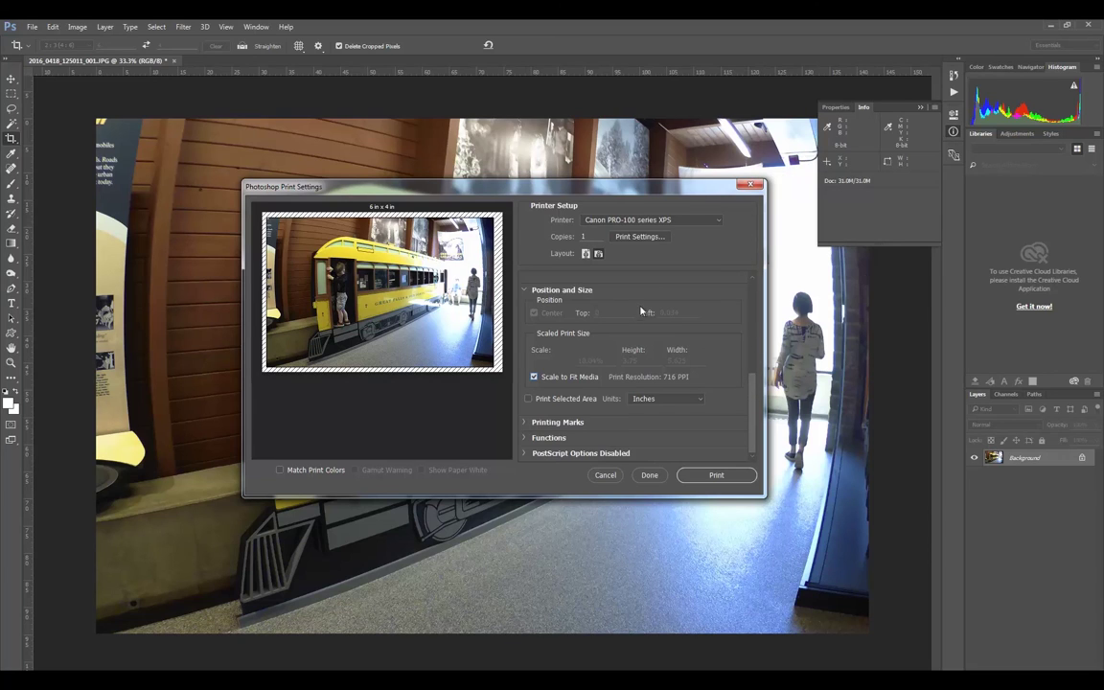
scroll(758, 317, "up", 3)
Step: Turn on Match Print Colors, Gamut Warning and Show Paper White, then move the dialog off the photo
left_click_drag(760, 318, 754, 274)
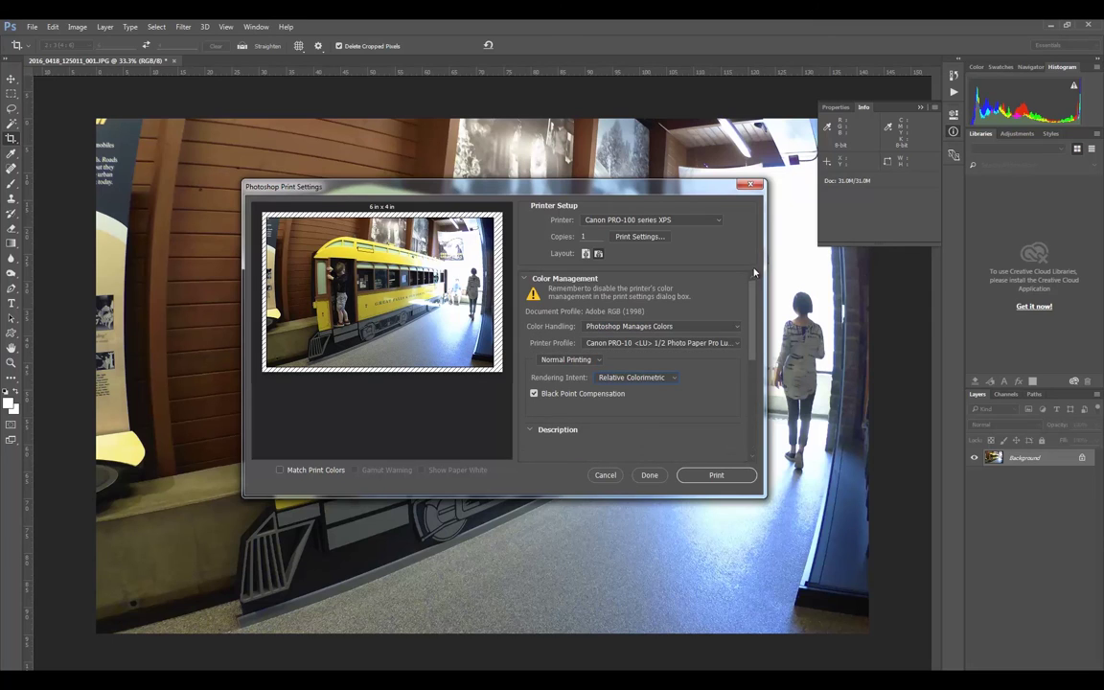
left_click(281, 470)
left_click(281, 471)
left_click(281, 470)
left_click(354, 470)
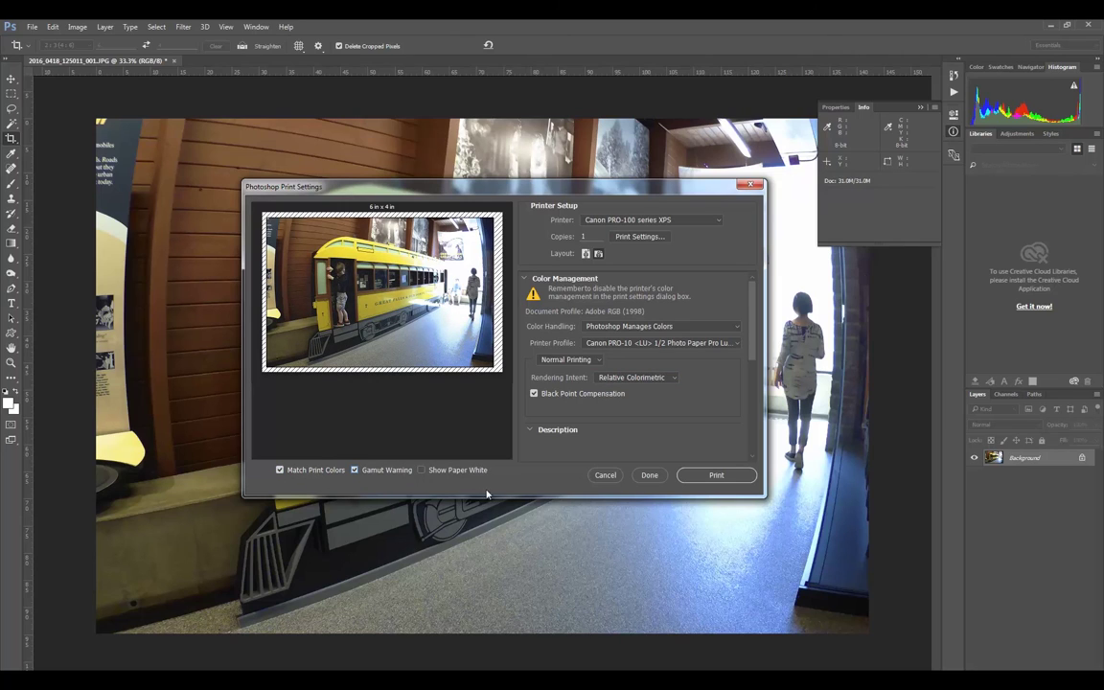
left_click(422, 471)
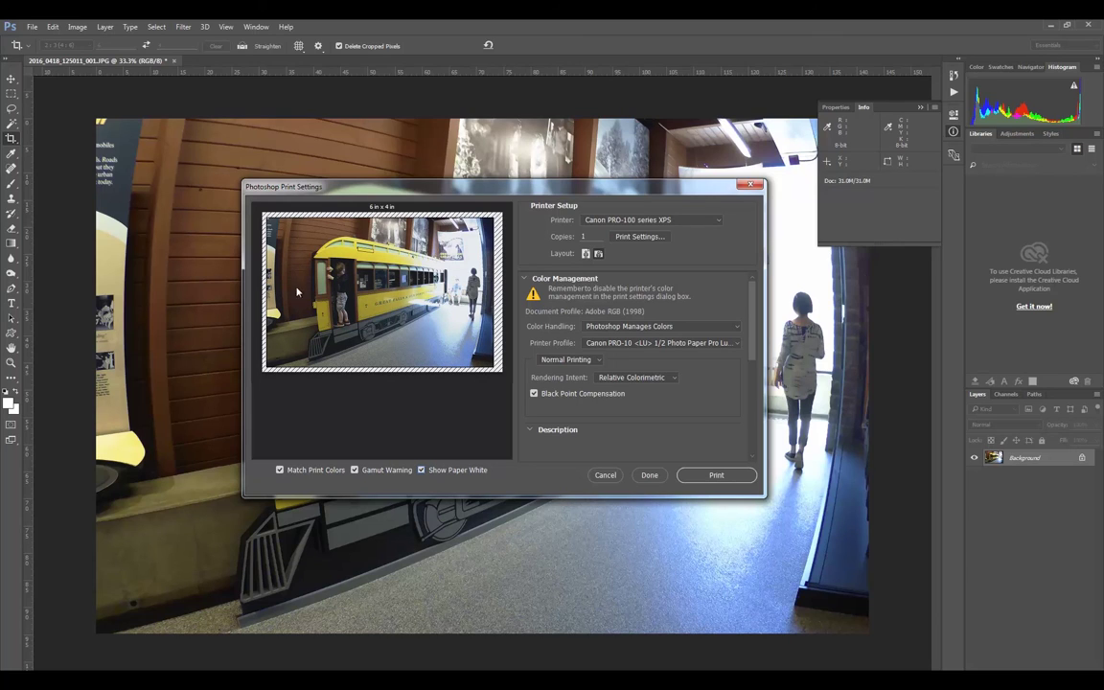
left_click_drag(383, 186, 734, 236)
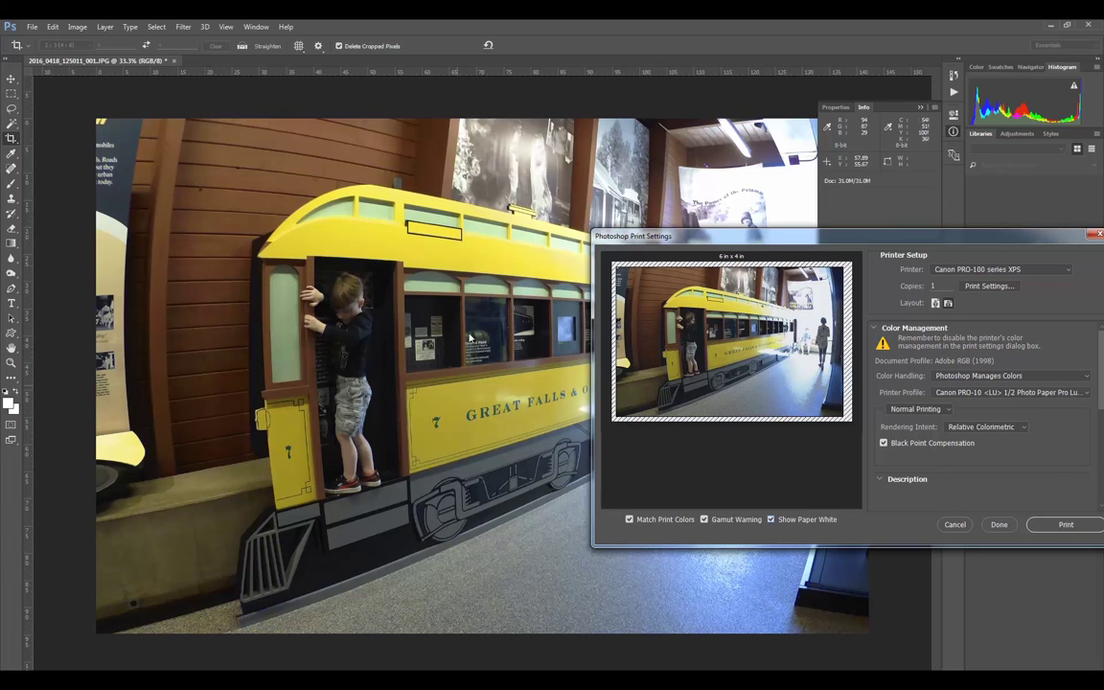
left_click(630, 519)
left_click(629, 519)
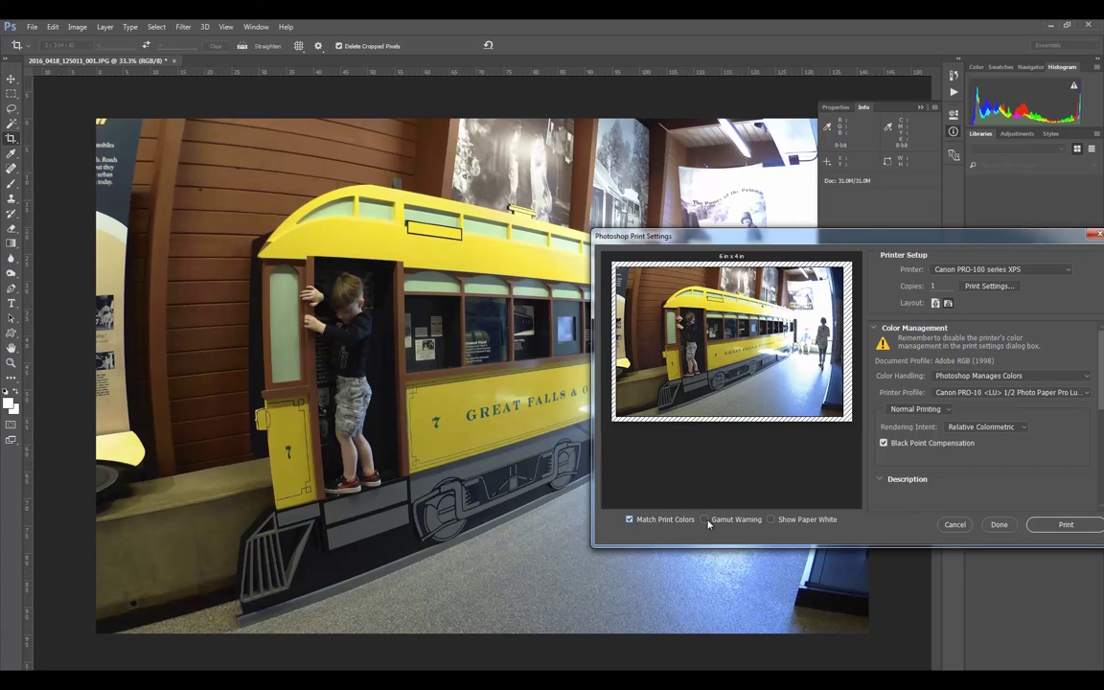
left_click(772, 520)
left_click(704, 519)
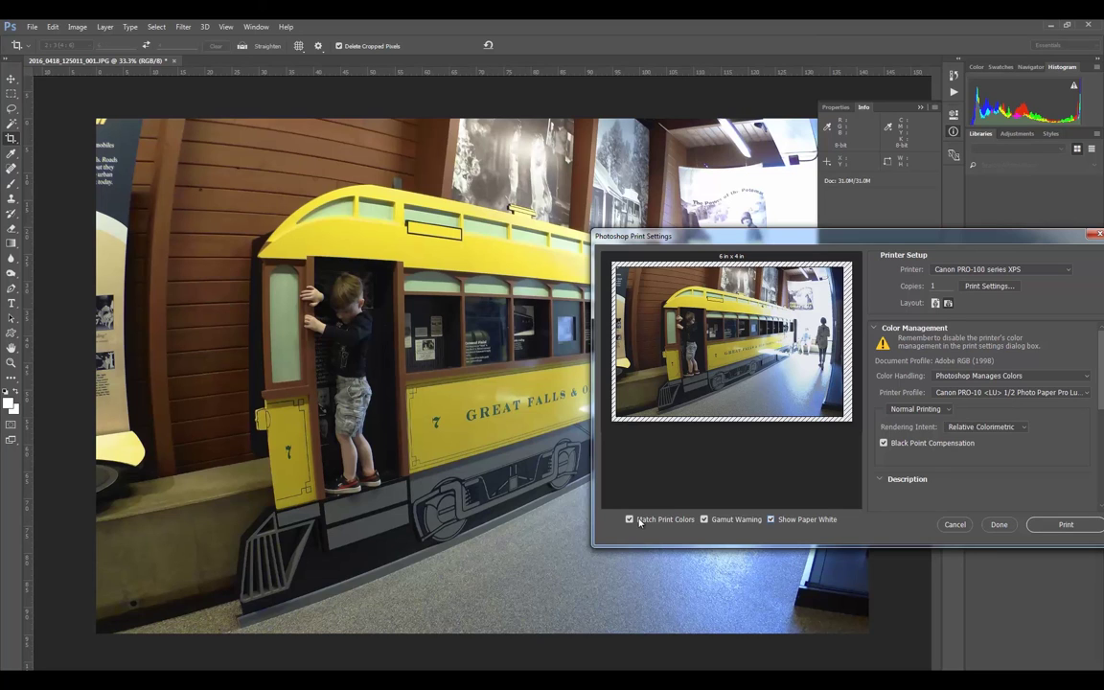
left_click_drag(748, 236, 596, 214)
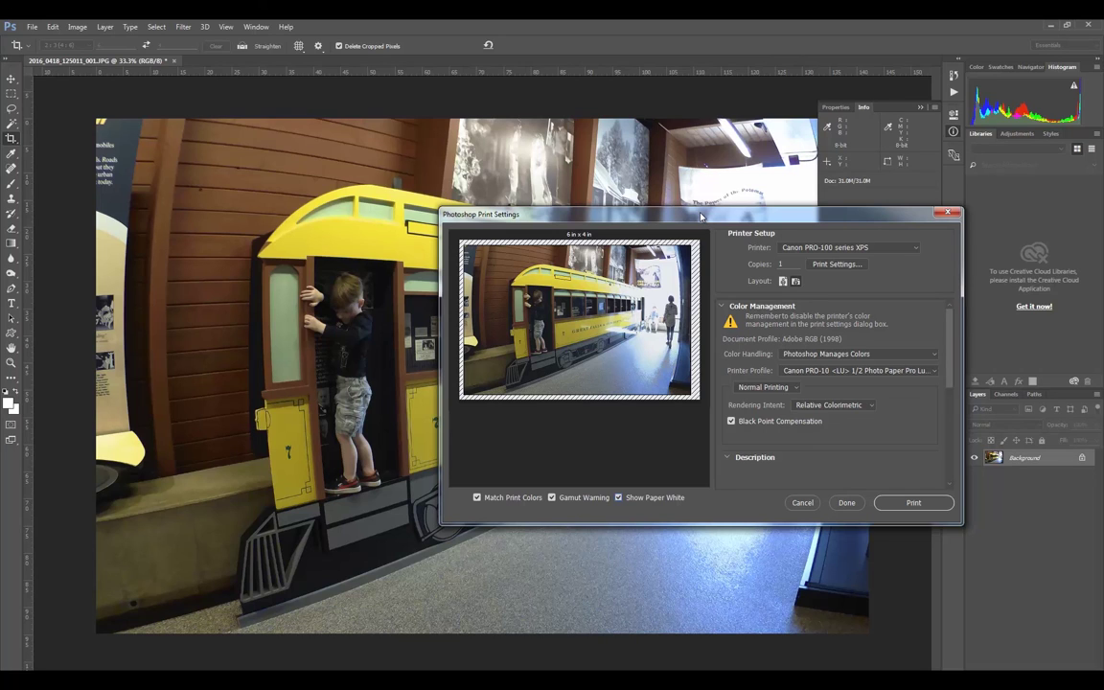
left_click_drag(701, 216, 472, 223)
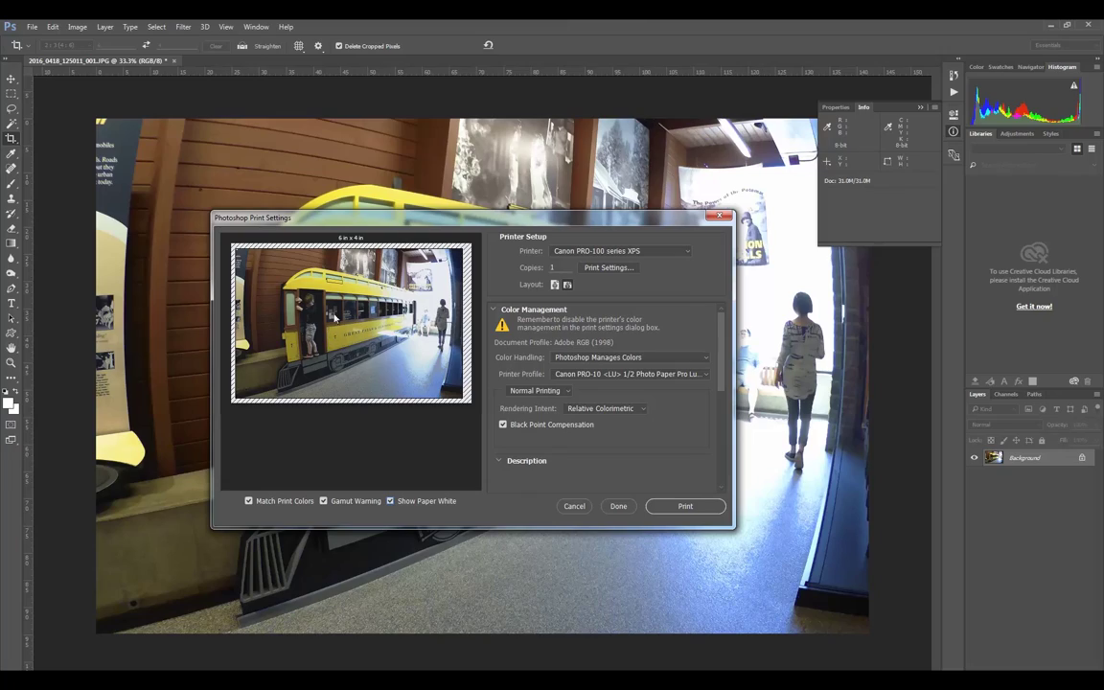